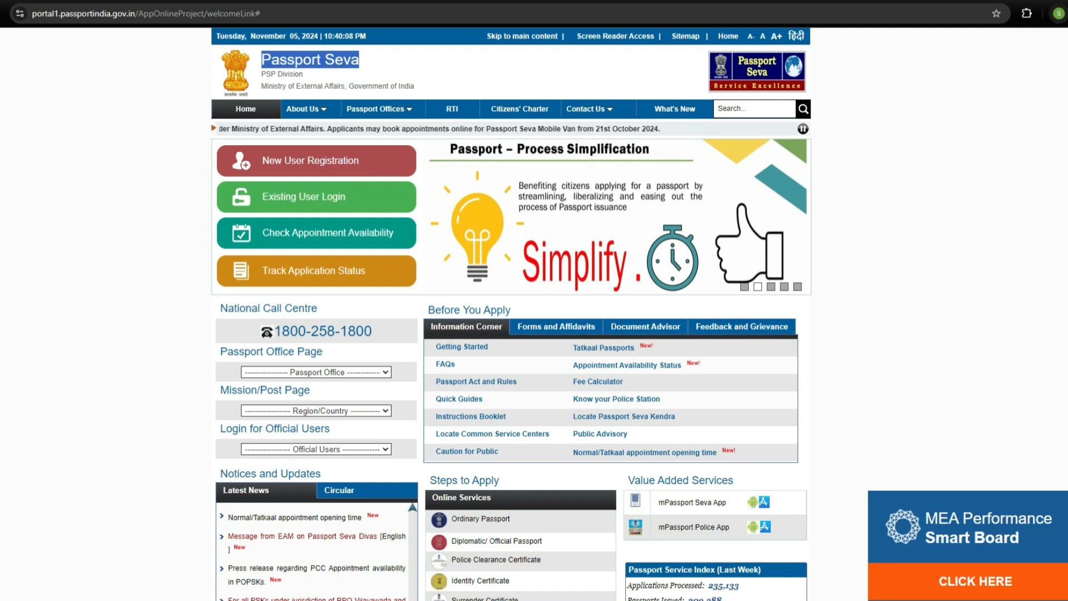
Check the site's domain passportindia.gov.in in the address and open New User Registration.
drag(60, 14, 127, 14)
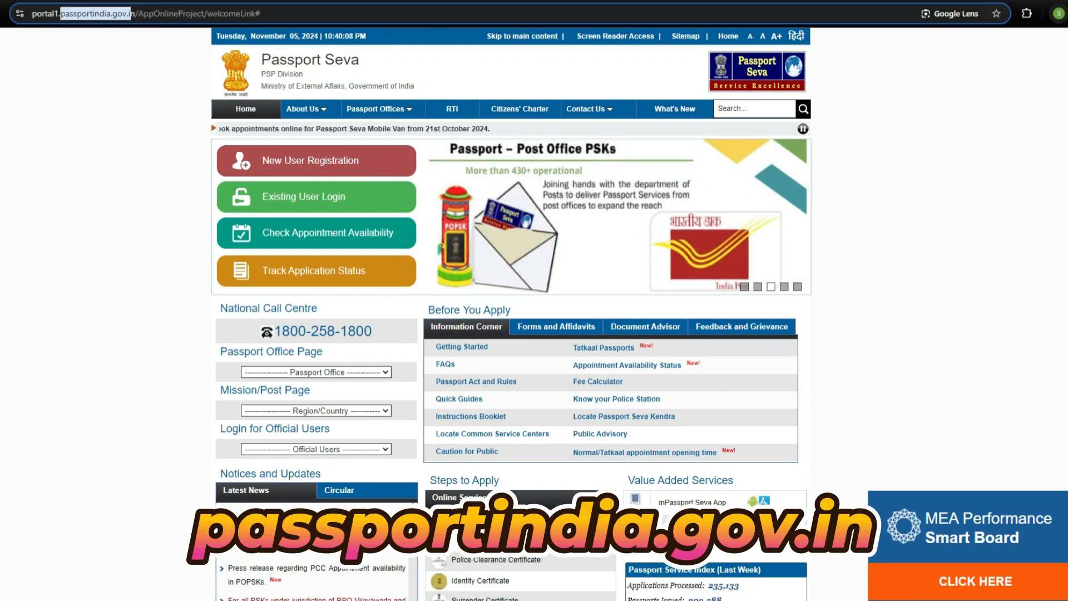
click(127, 84)
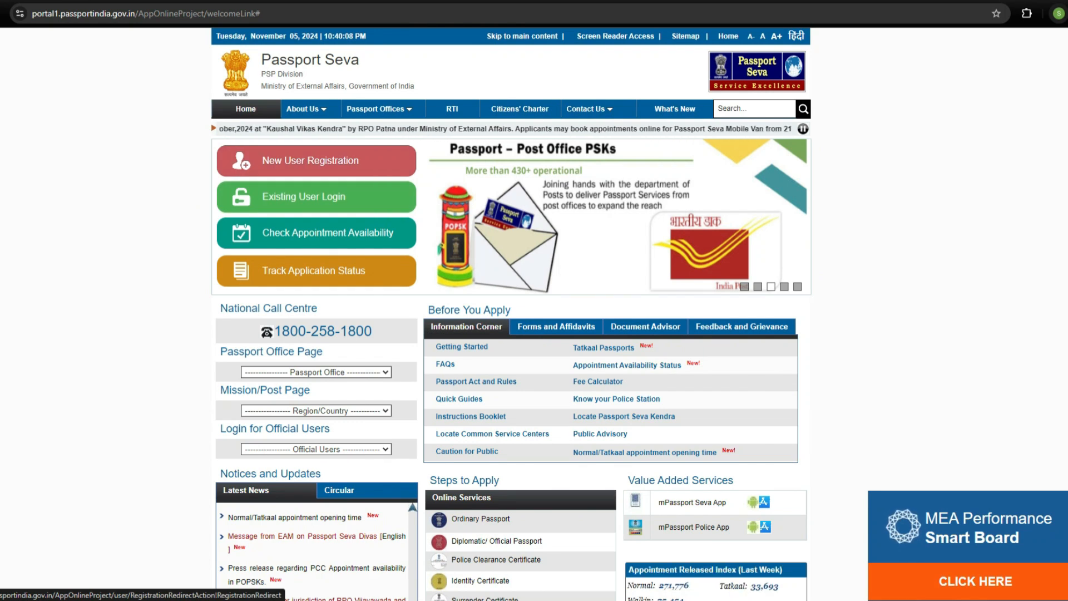
click(317, 161)
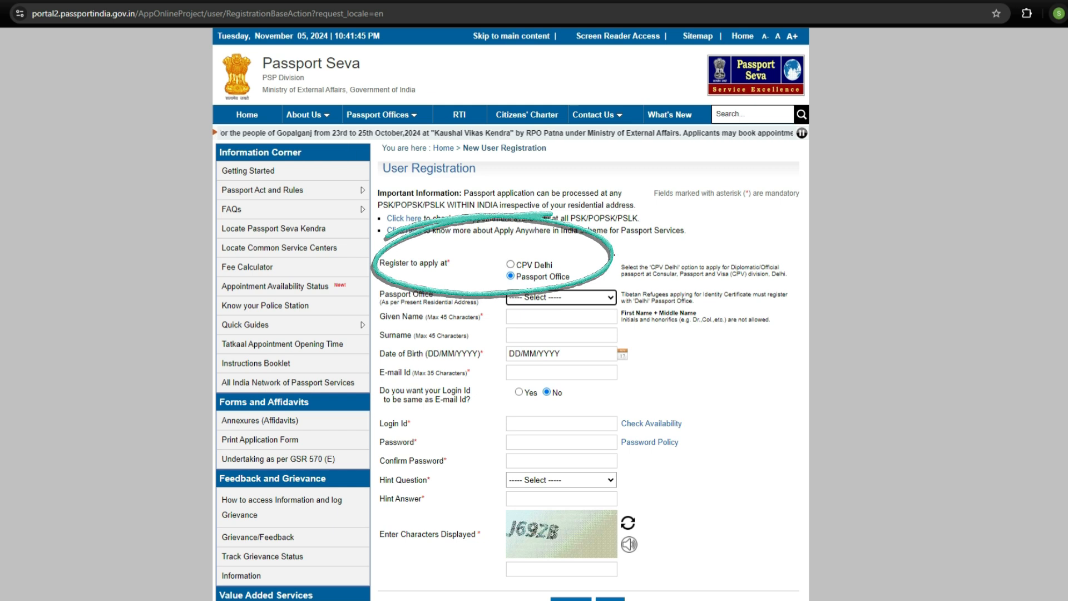
Compare the CPV Delhi and Passport Office registration choices, keep Passport Office, and look through the available passport offices.
click(510, 264)
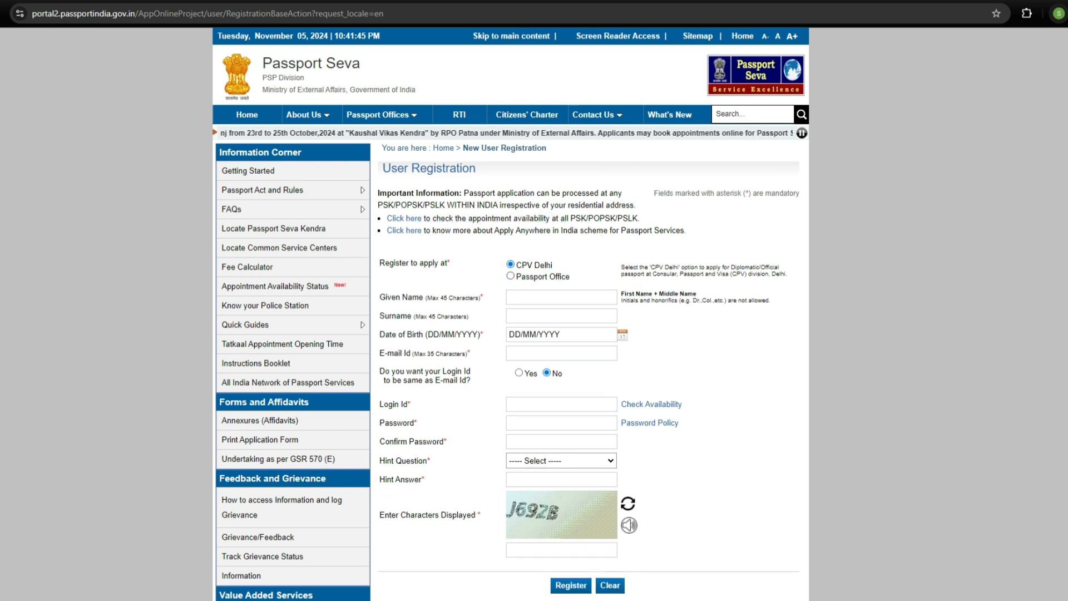
click(510, 276)
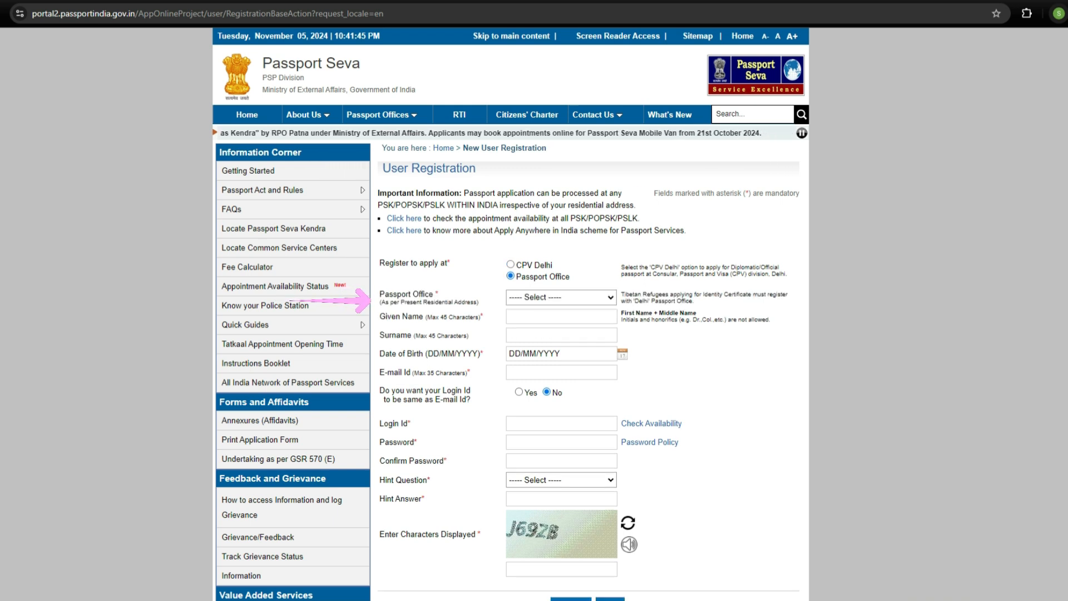
click(561, 297)
scroll(556, 343, down, 4)
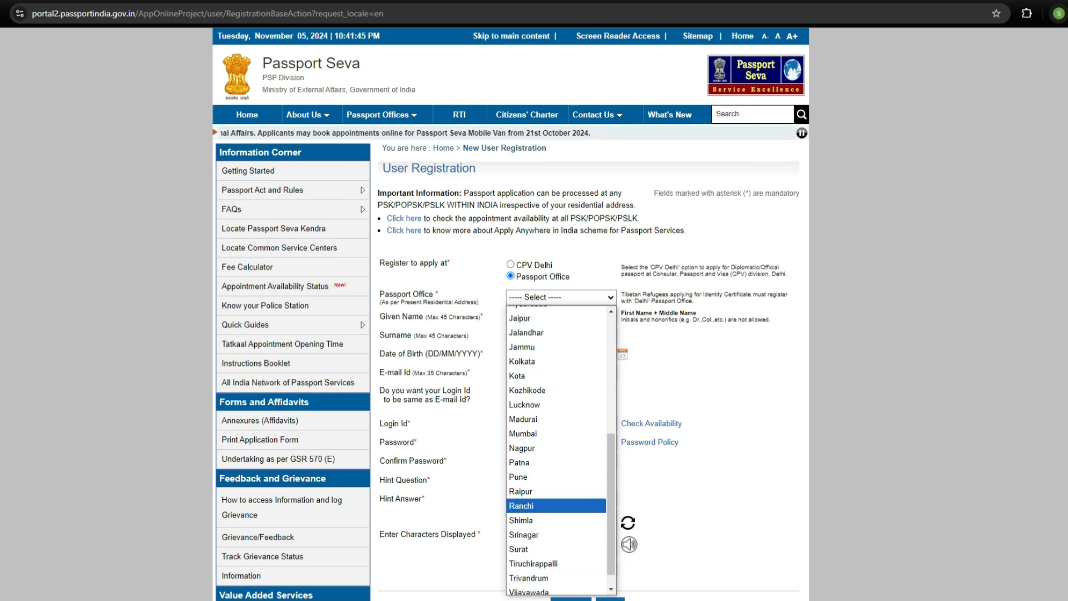
key(Escape)
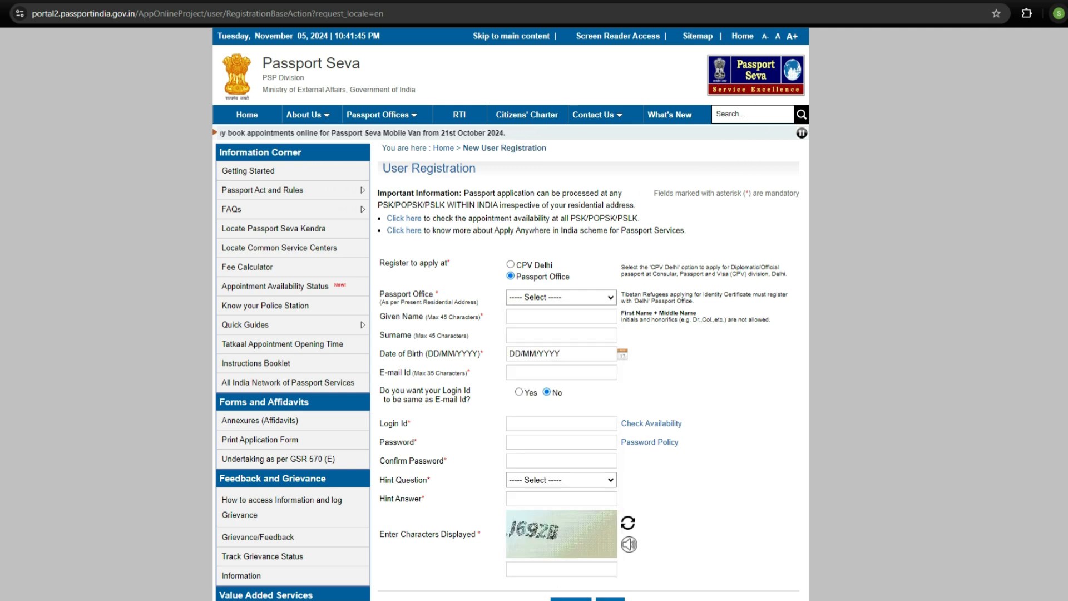
Examine the Given Name, Date of Birth, Login Id and Password fields of the registration form.
click(562, 316)
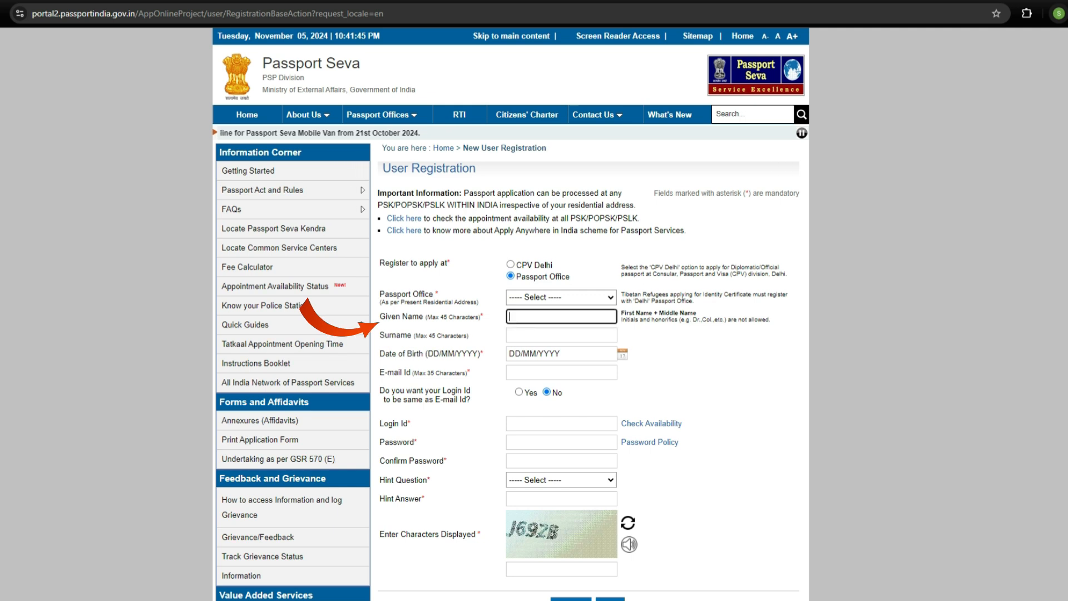
drag(621, 312, 650, 314)
click(562, 316)
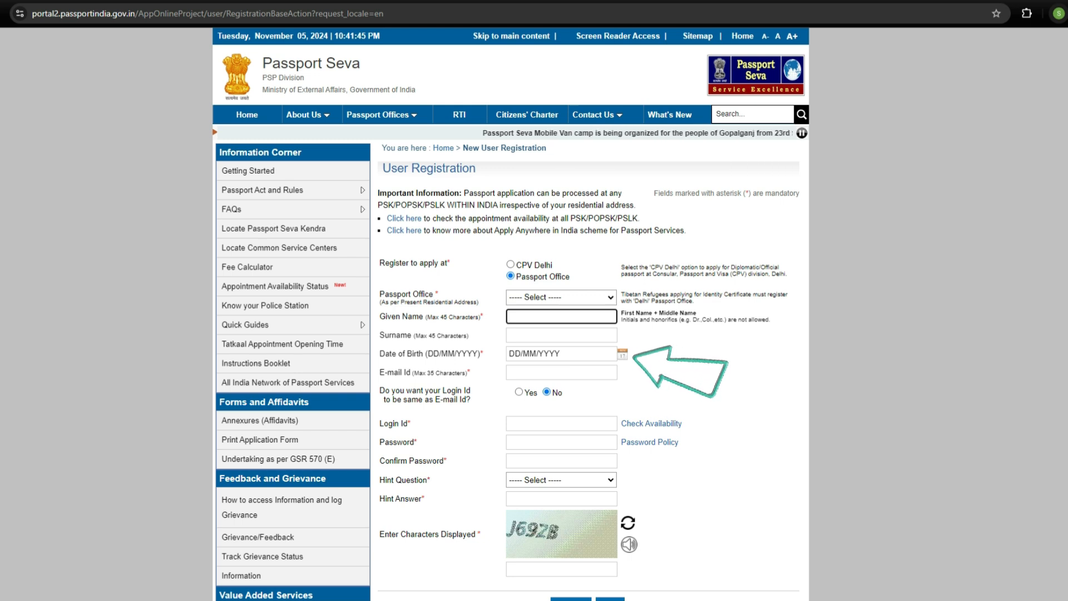
click(622, 354)
click(623, 355)
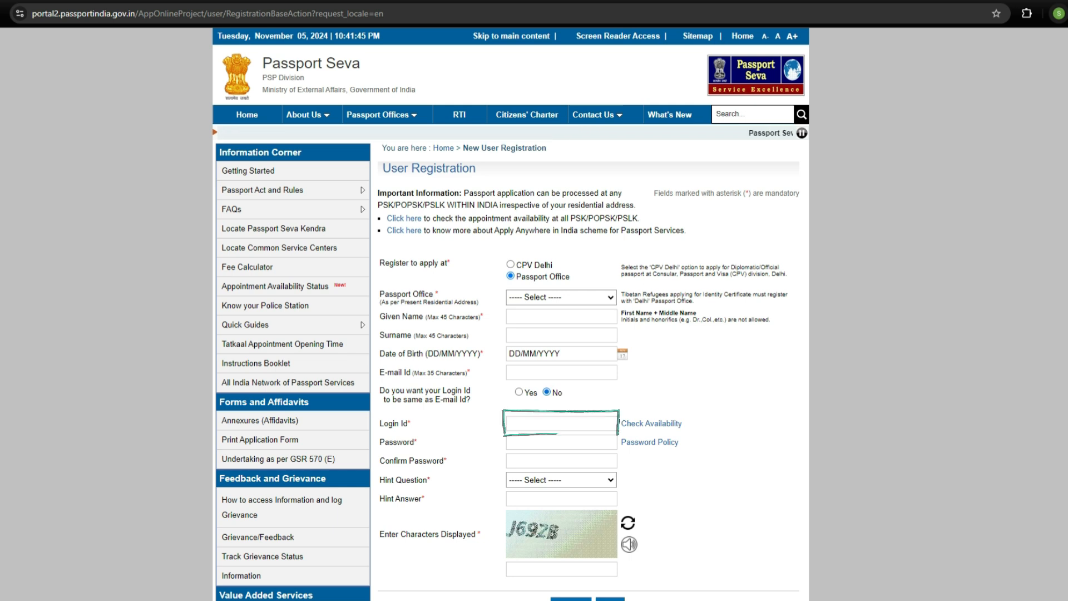
click(561, 424)
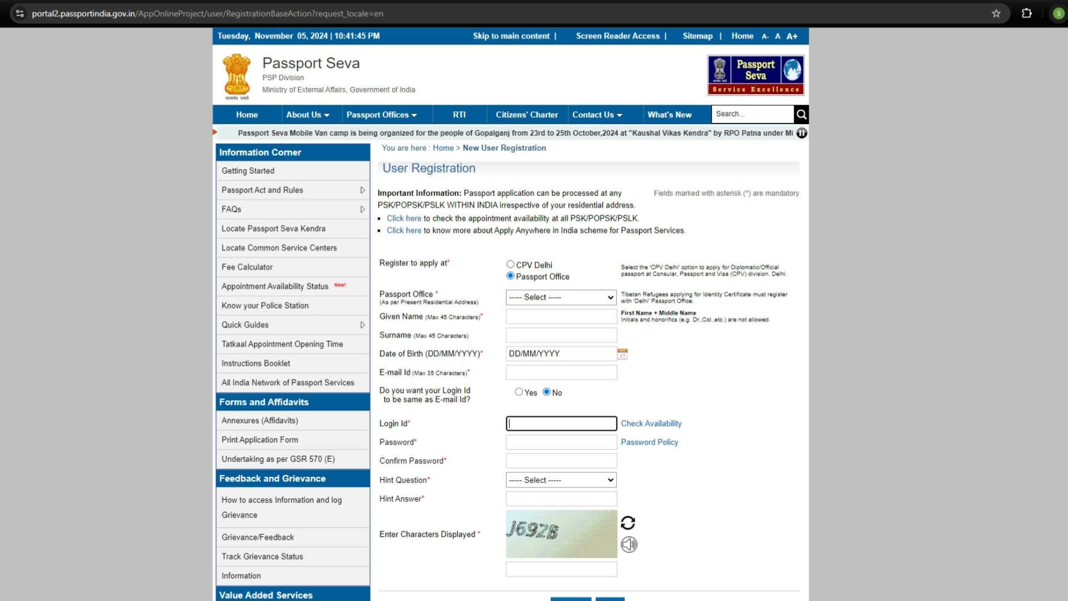
drag(379, 443, 418, 443)
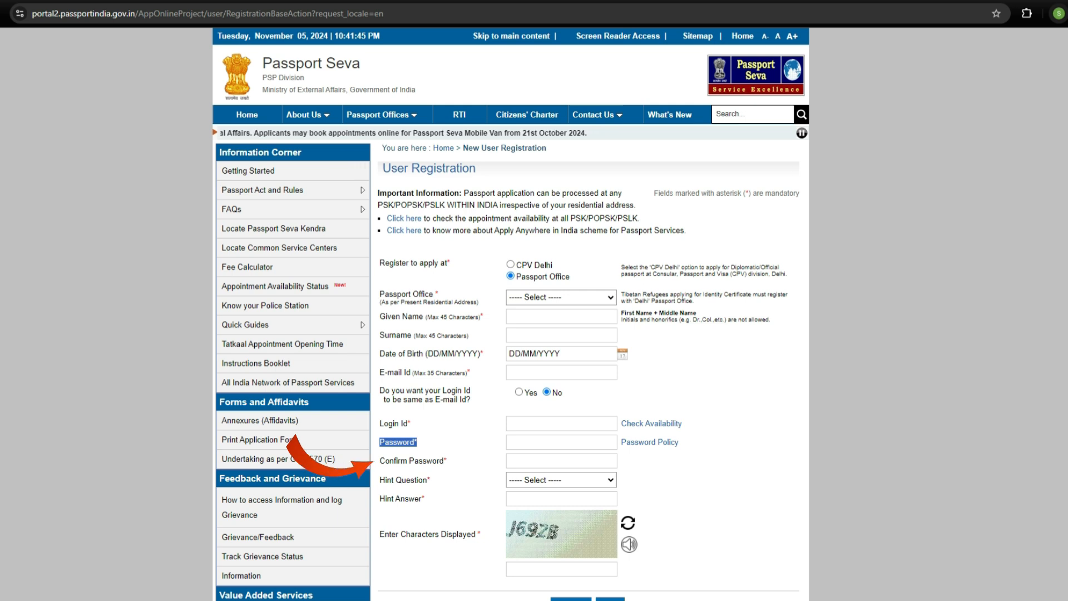
Look through the Hint Question choices and review the remainder of the registration form.
click(561, 481)
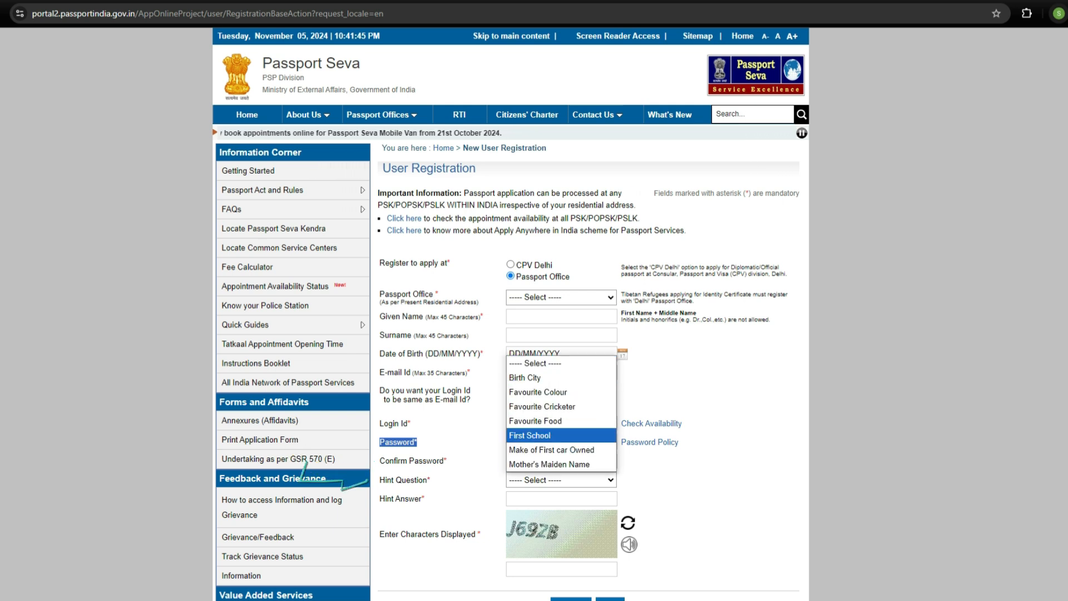
click(674, 472)
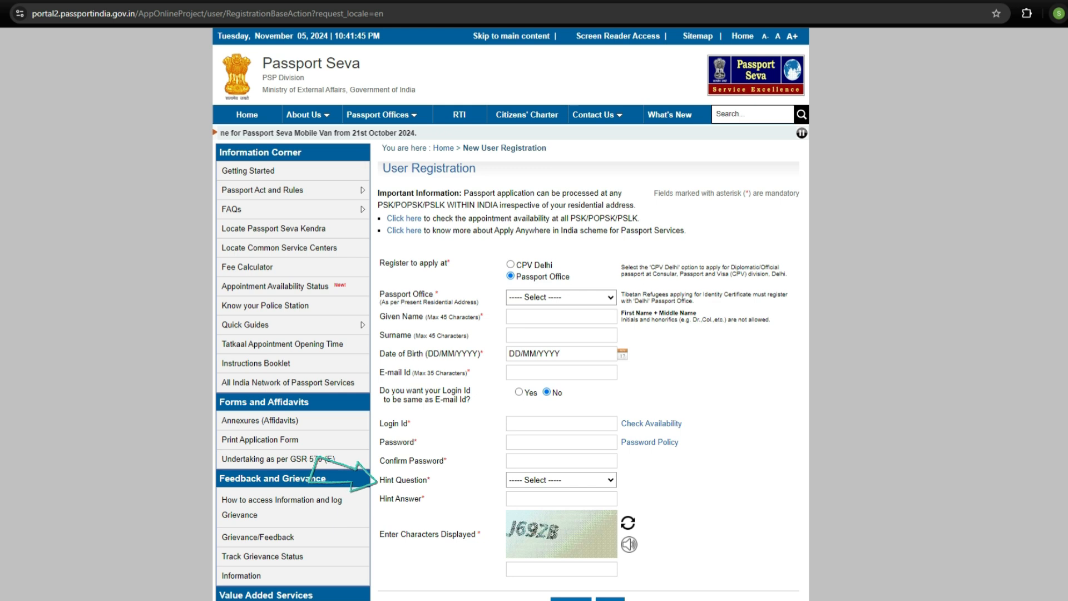
click(561, 481)
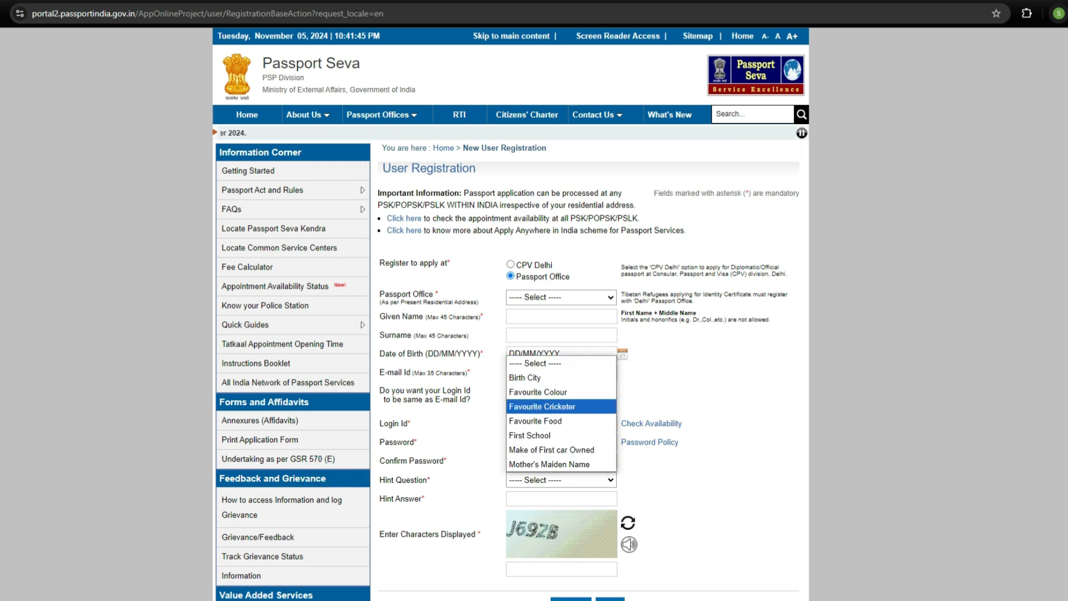
click(562, 480)
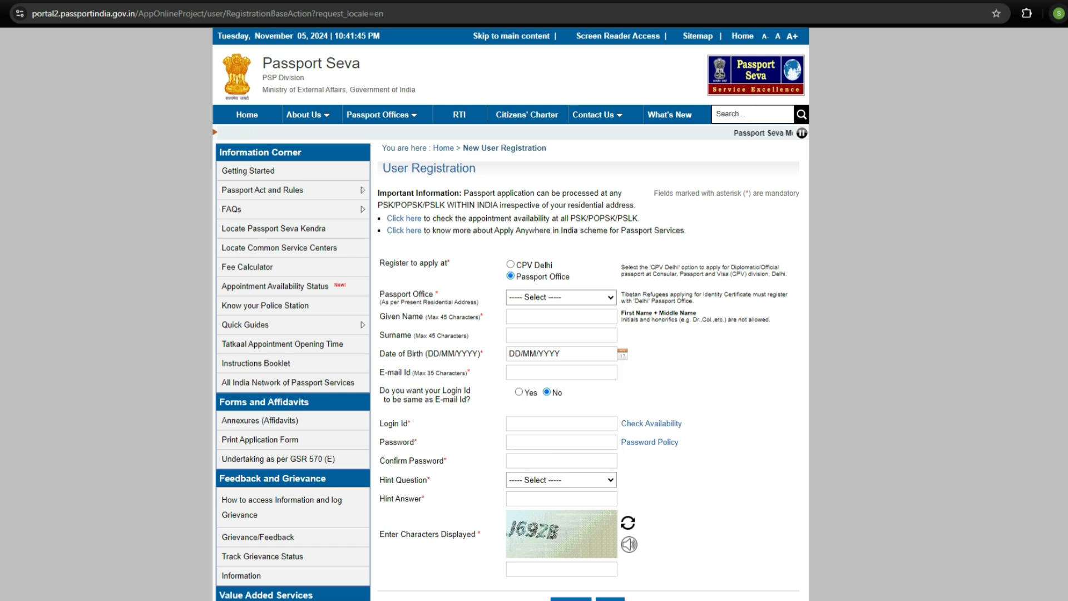
scroll(562, 498, down, 1)
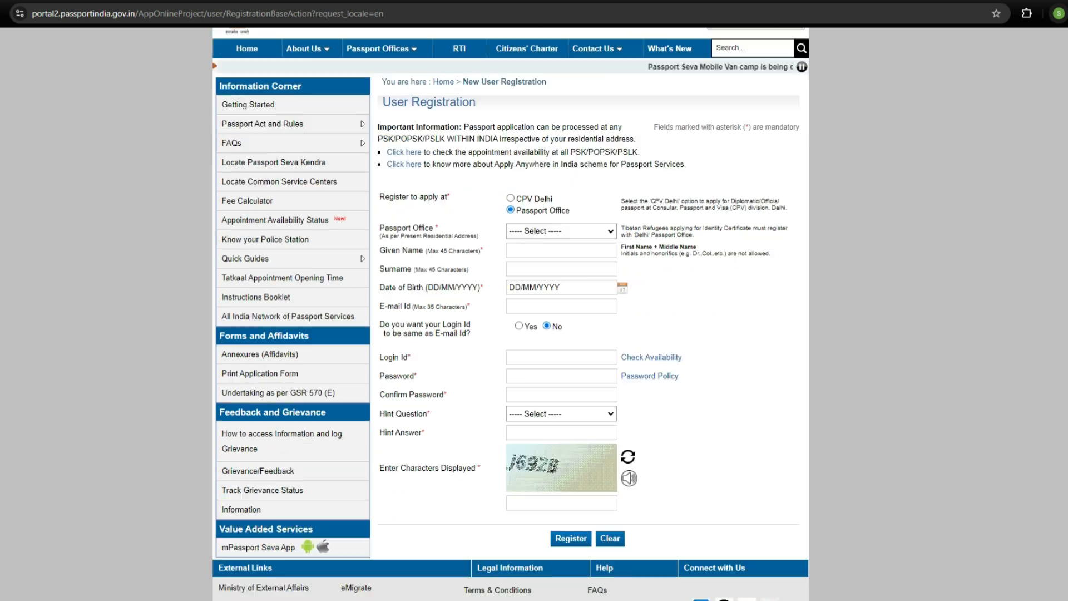
scroll(511, 314, down, 1)
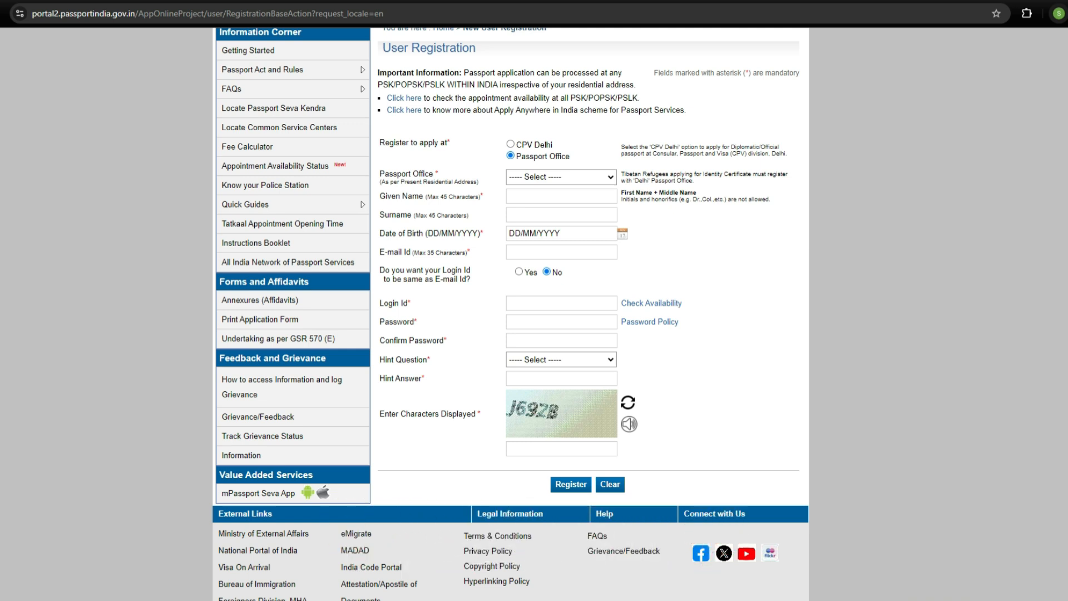
scroll(511, 311, up, 2)
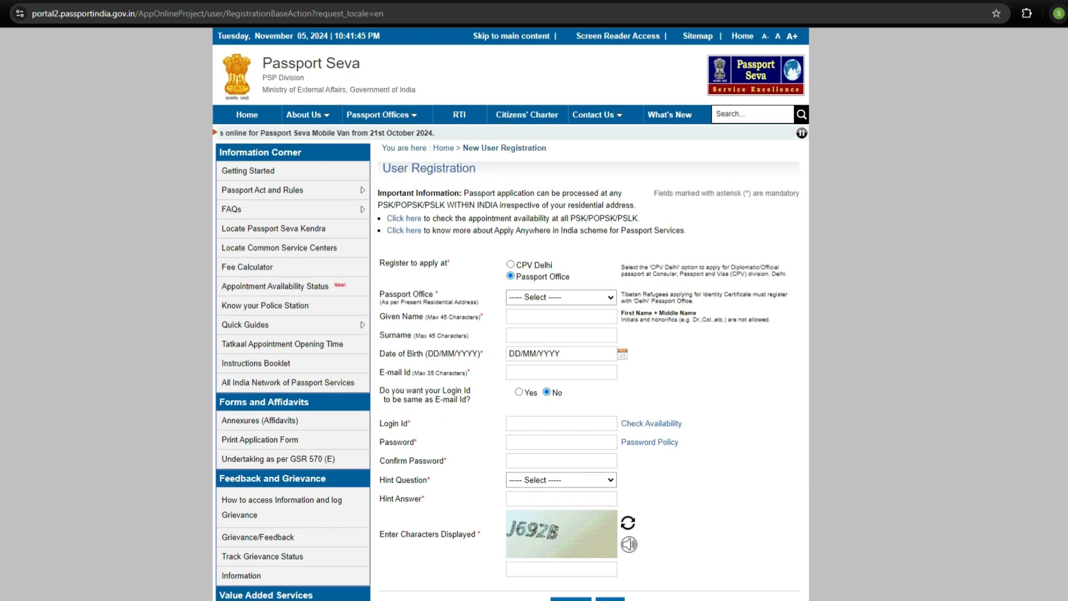
Return to the portal's home page, dismiss the advisory and open Existing User Login.
click(247, 114)
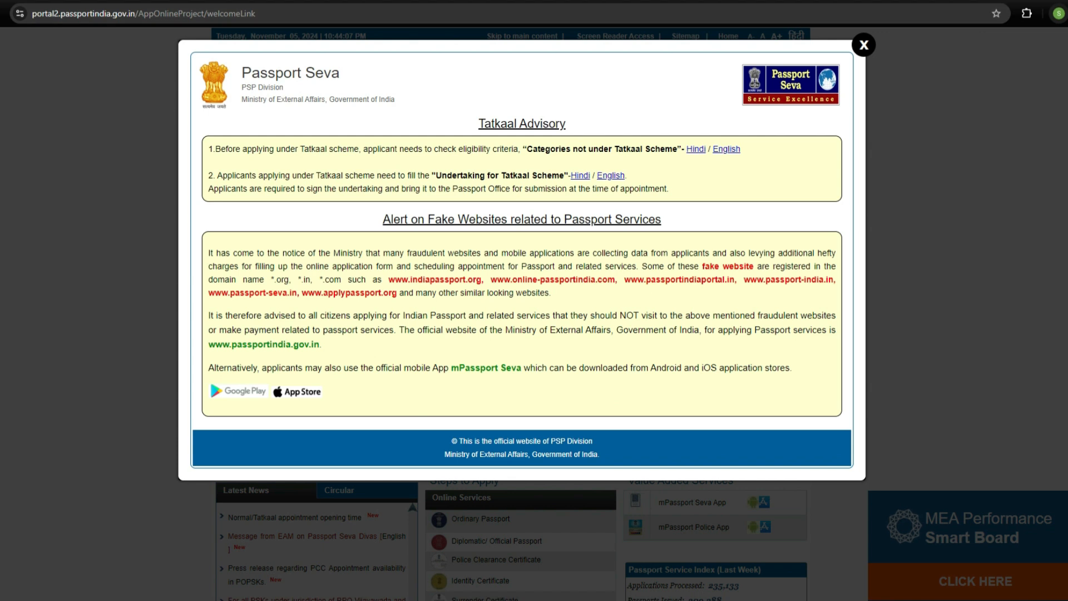
click(865, 45)
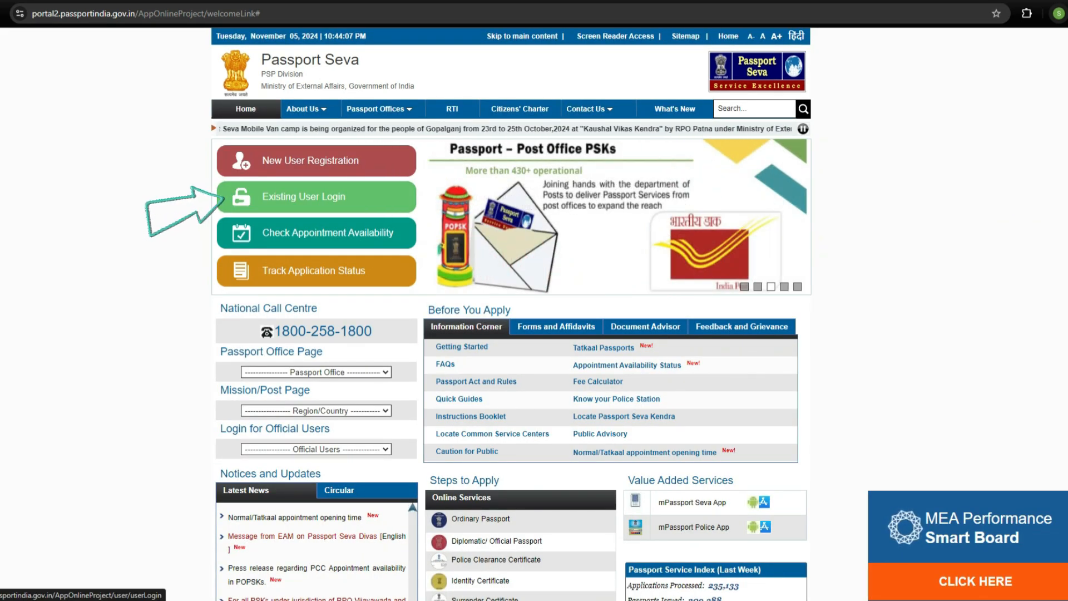
click(309, 196)
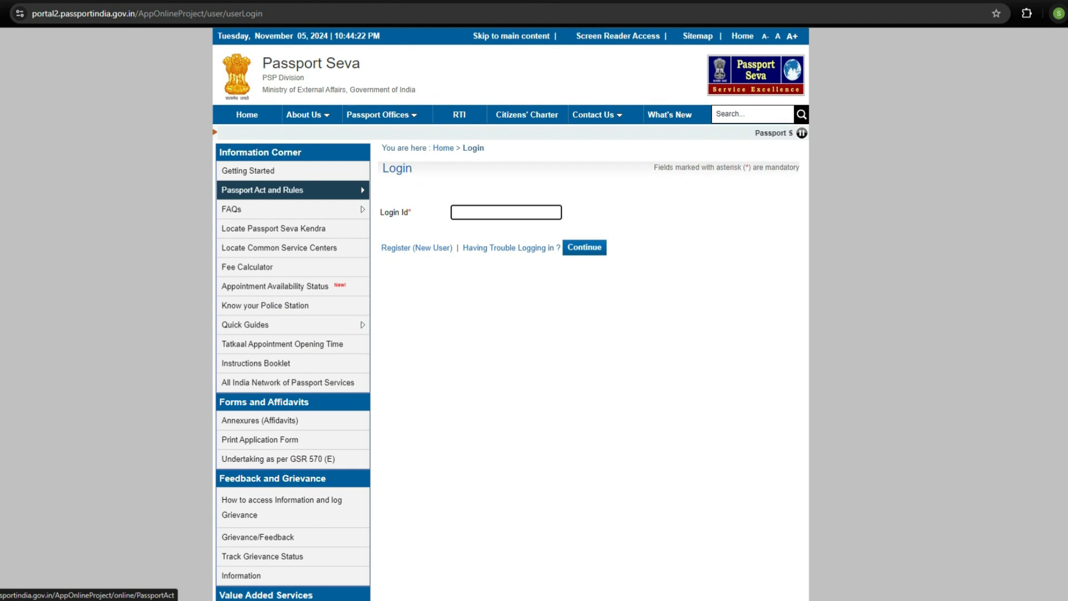
Enter the account's login ID, continue to the next login page and log in to the applicant account.
drag(380, 212, 404, 212)
click(507, 212)
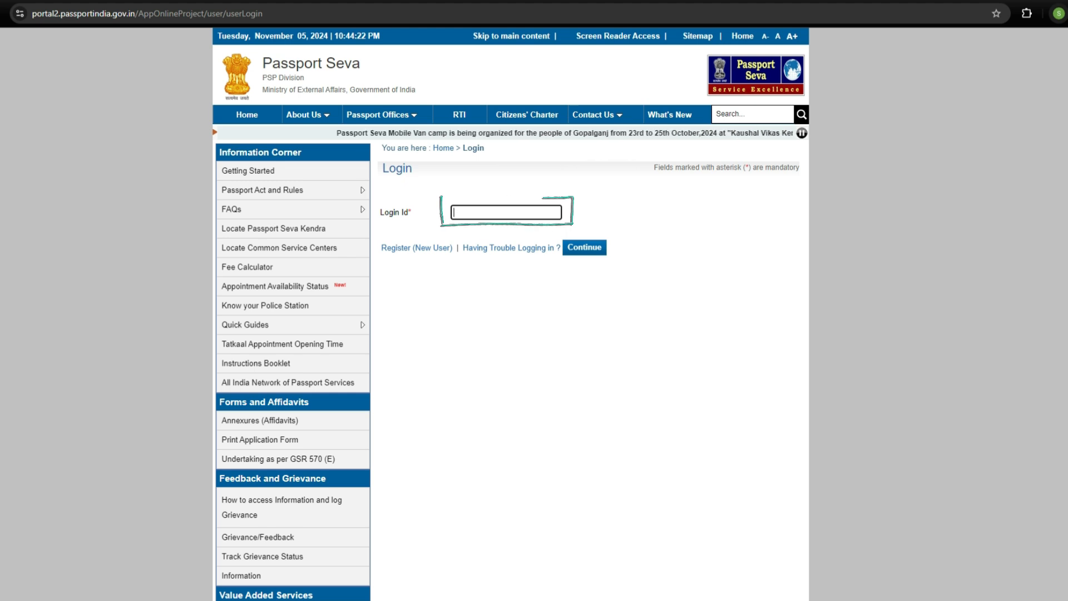
text(AZHAR02024)
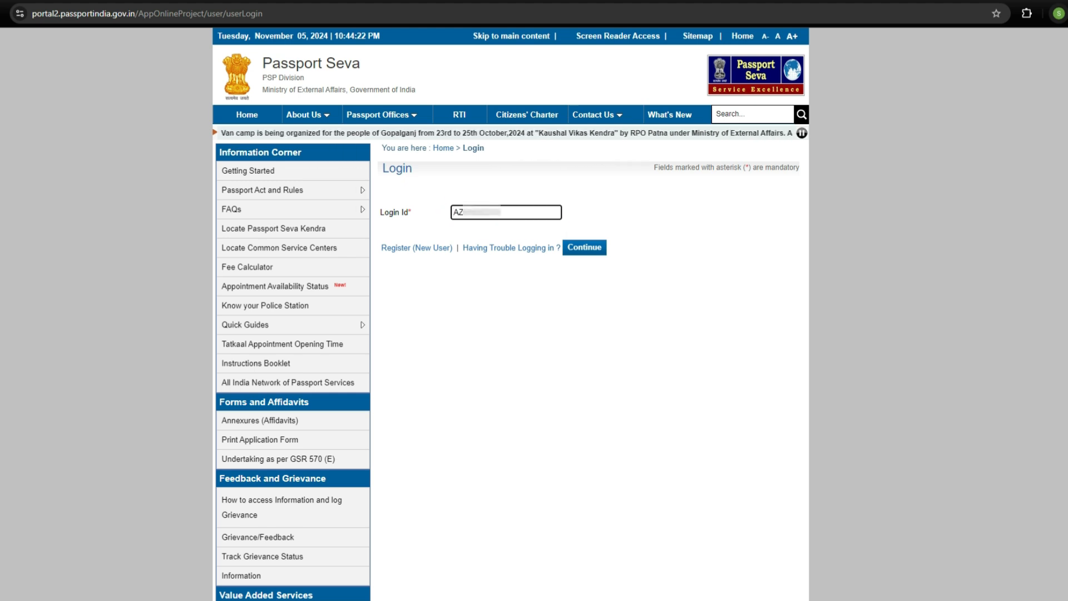
key(Return)
drag(380, 209, 394, 210)
click(580, 209)
click(581, 277)
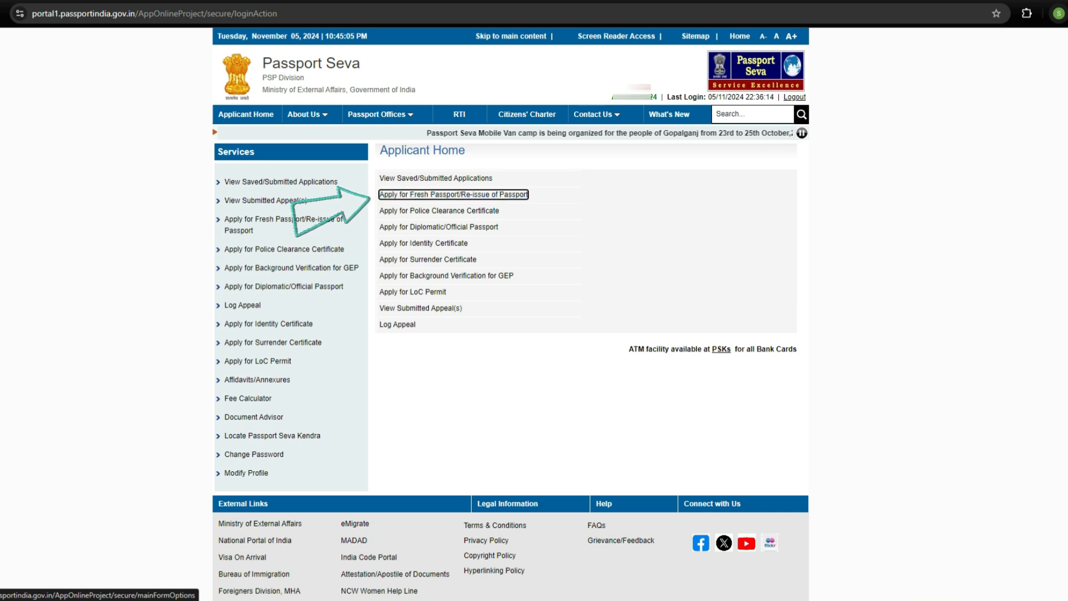
Choose to apply for a fresh passport or re-issue and open the online application form.
key(Return)
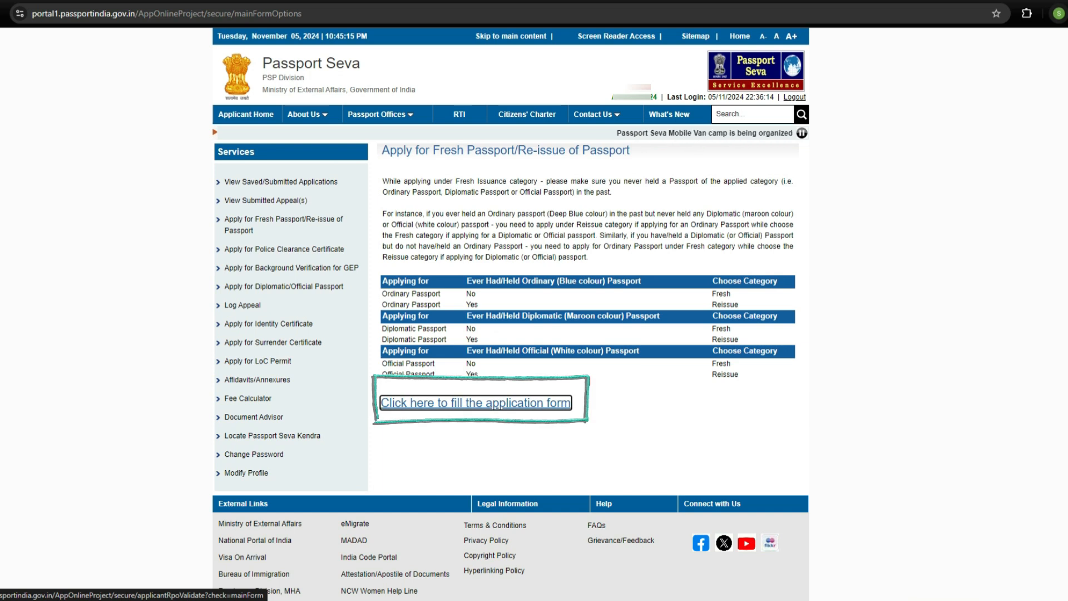
key(Return)
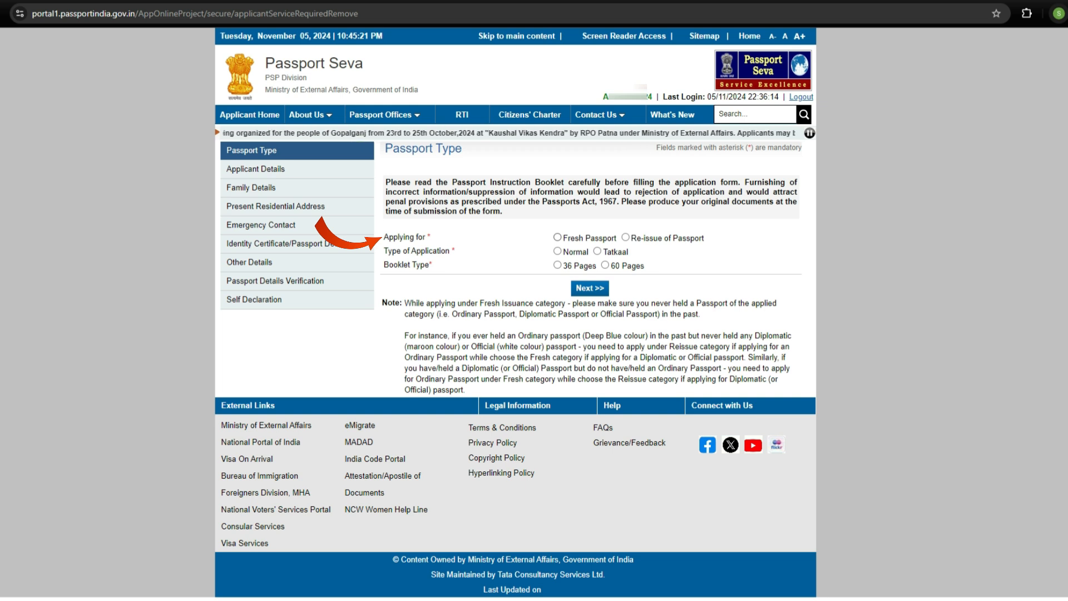
Choose Fresh Passport, Normal application and a 36 Pages booklet, and continue to the applicant details.
click(557, 238)
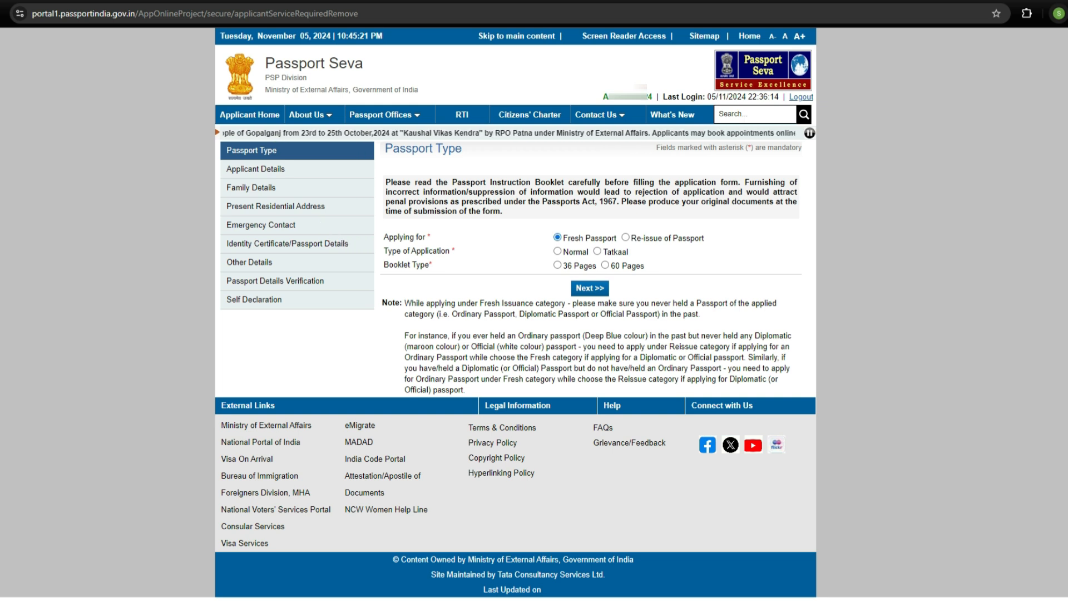
click(558, 251)
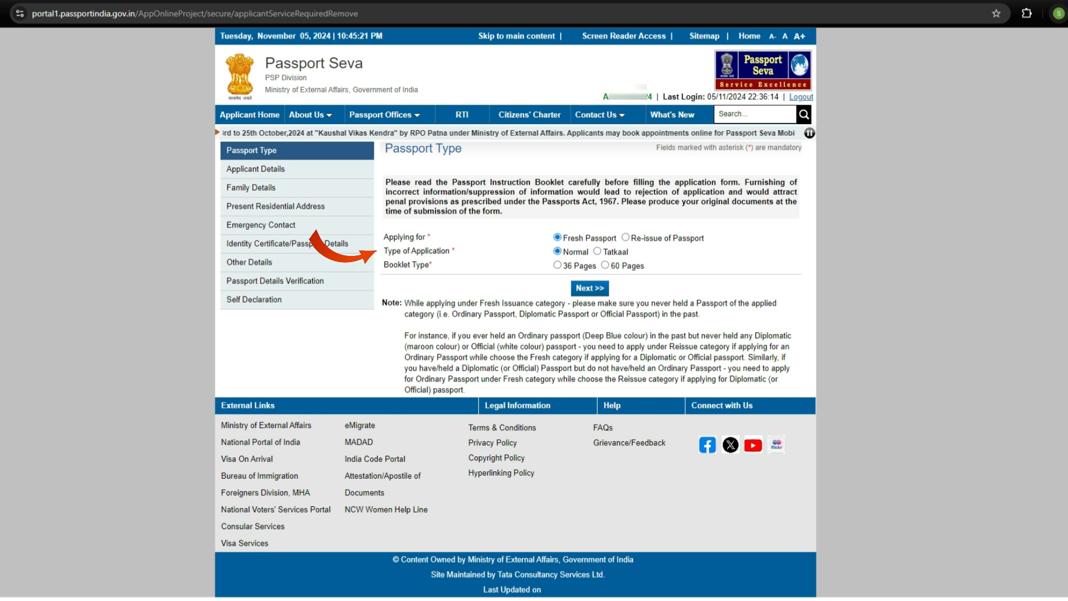
click(557, 266)
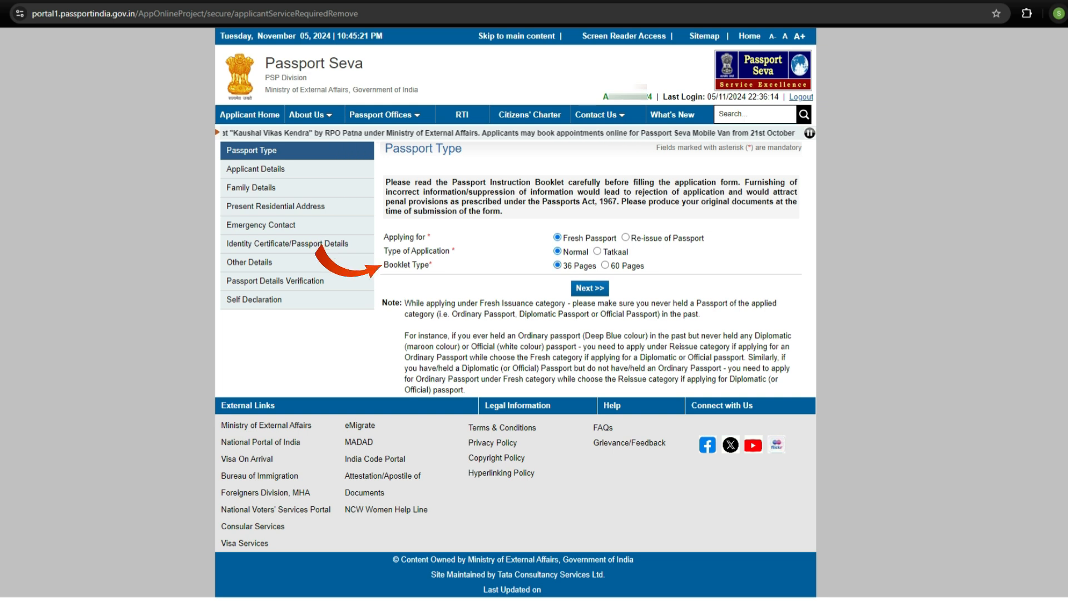
click(589, 288)
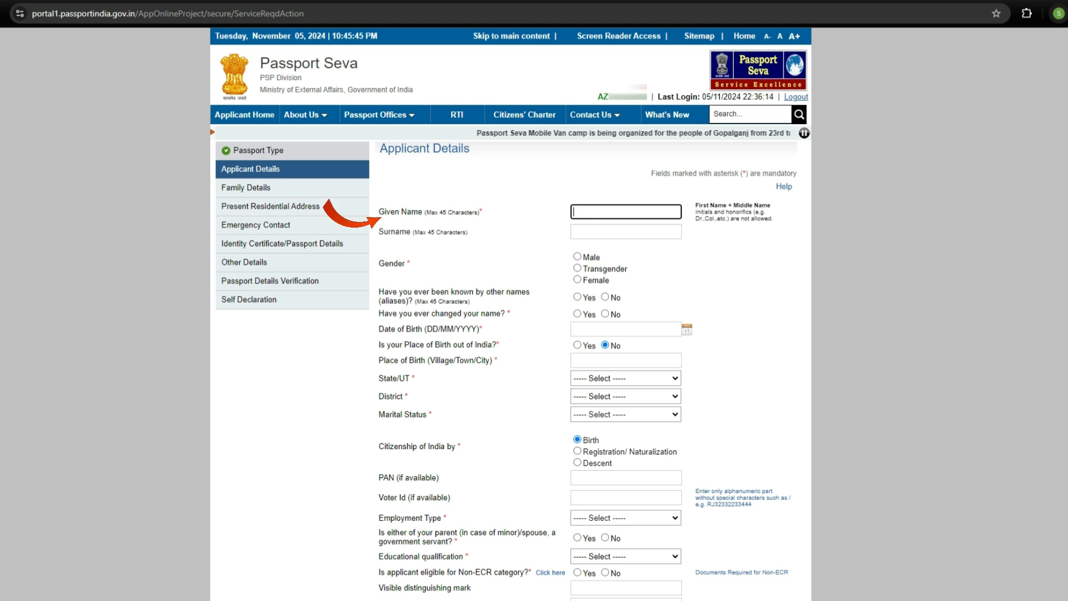
Go through the Given Name, Date of Birth and Place of Birth fields of the applicant details.
drag(696, 205, 772, 206)
click(627, 212)
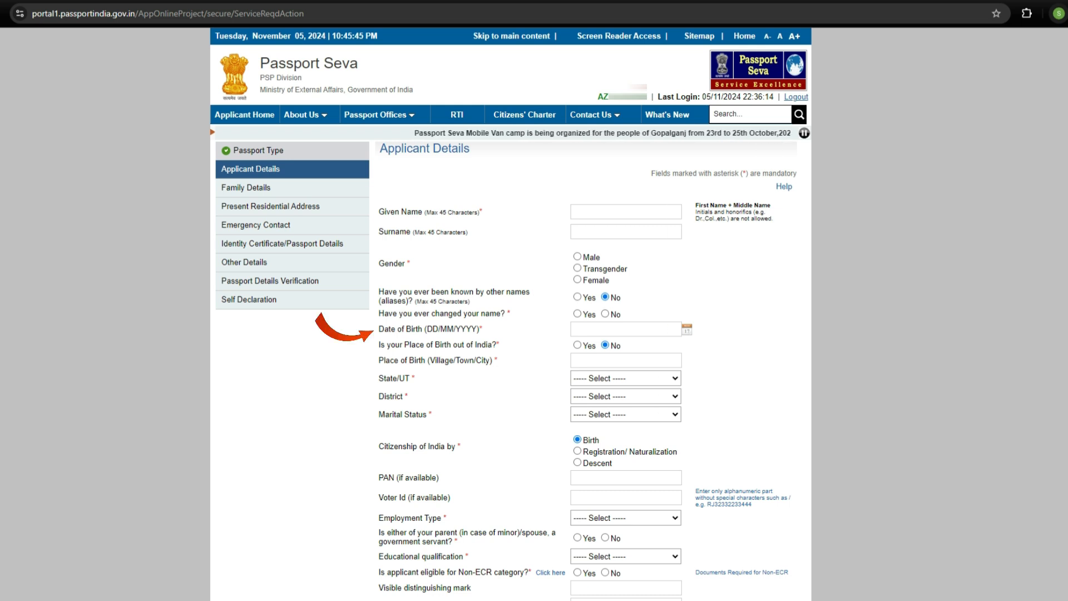
click(626, 329)
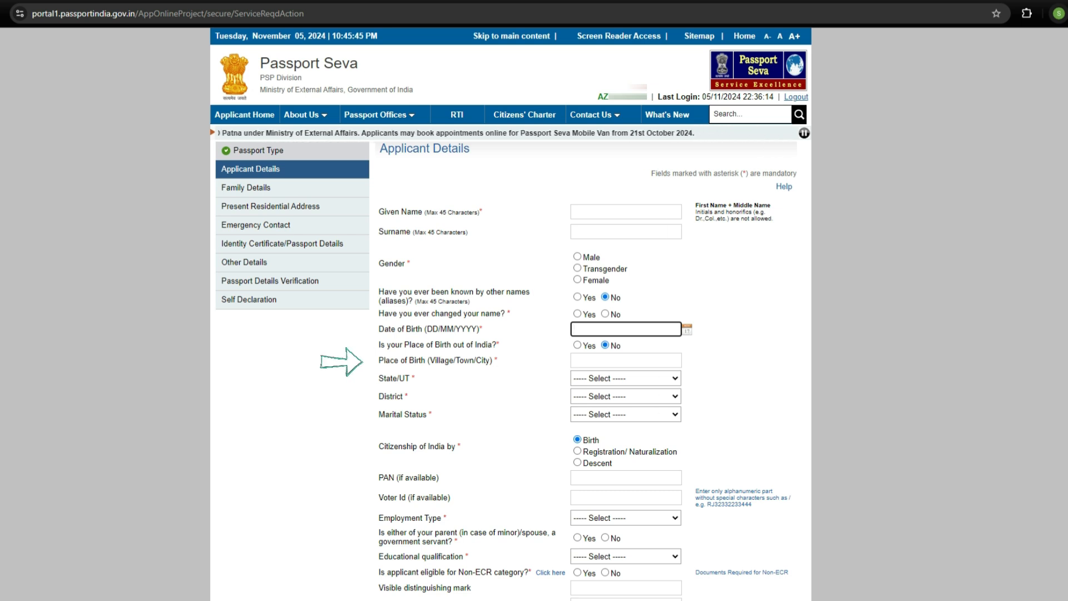
click(626, 360)
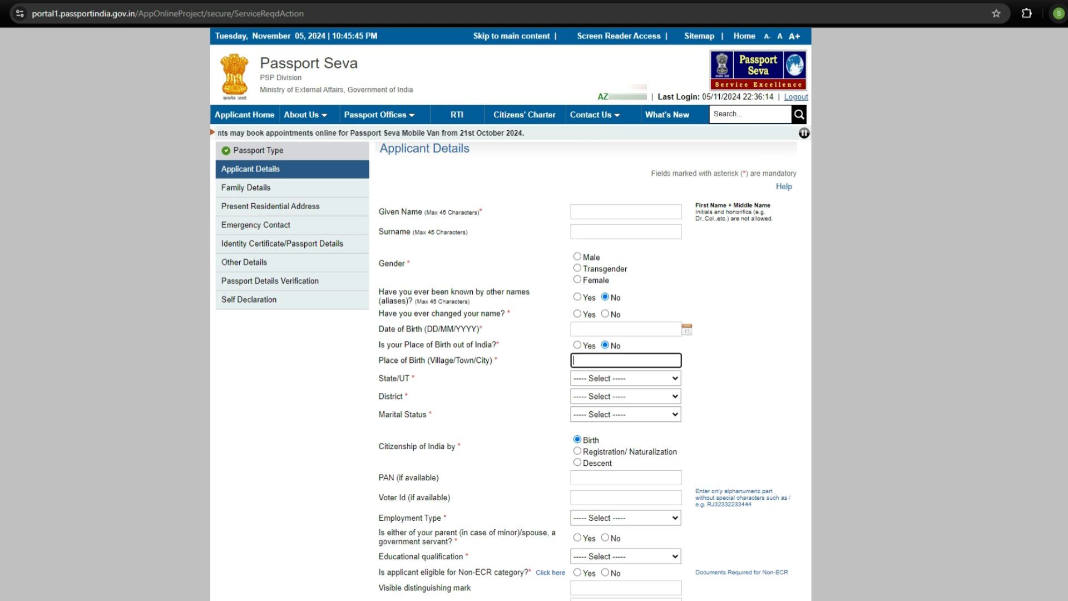
Look through the State/UT, District and Marital Status choices in the applicant details without selecting any.
click(626, 379)
scroll(620, 278, down, 4)
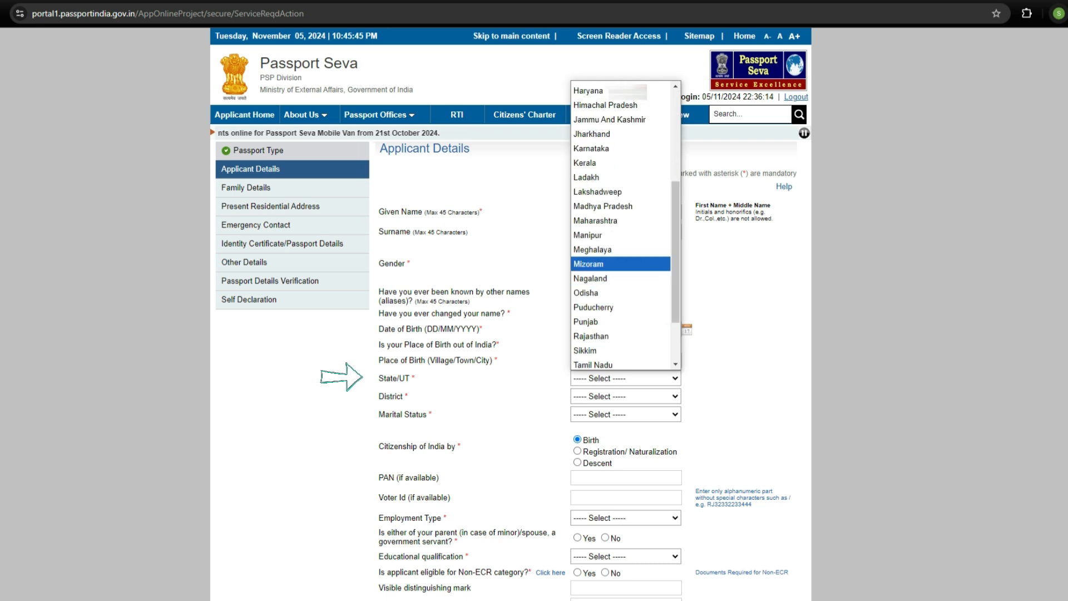
click(670, 378)
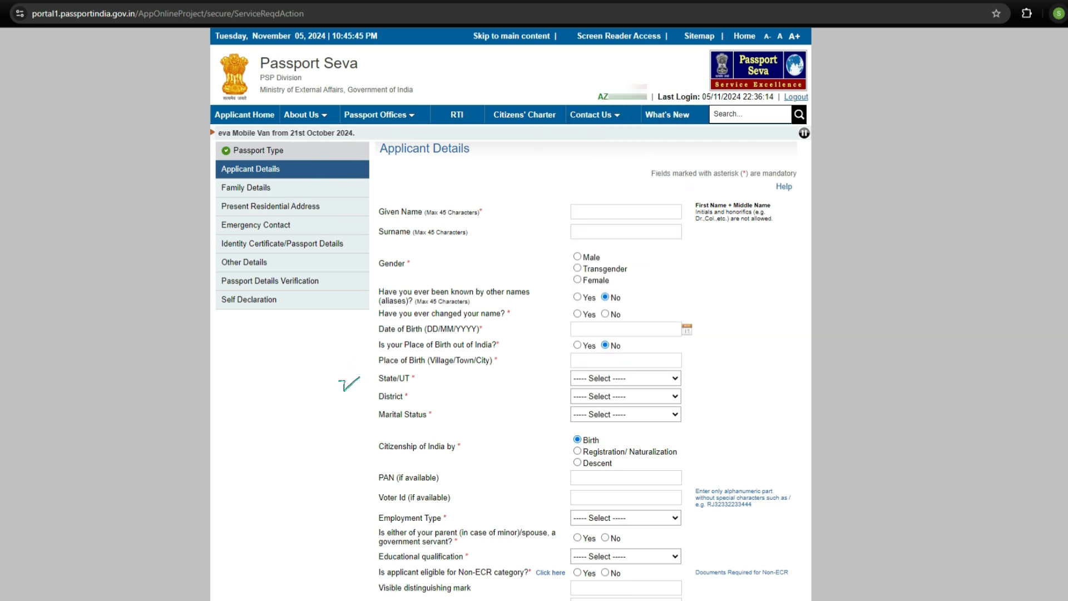
click(671, 396)
click(671, 396)
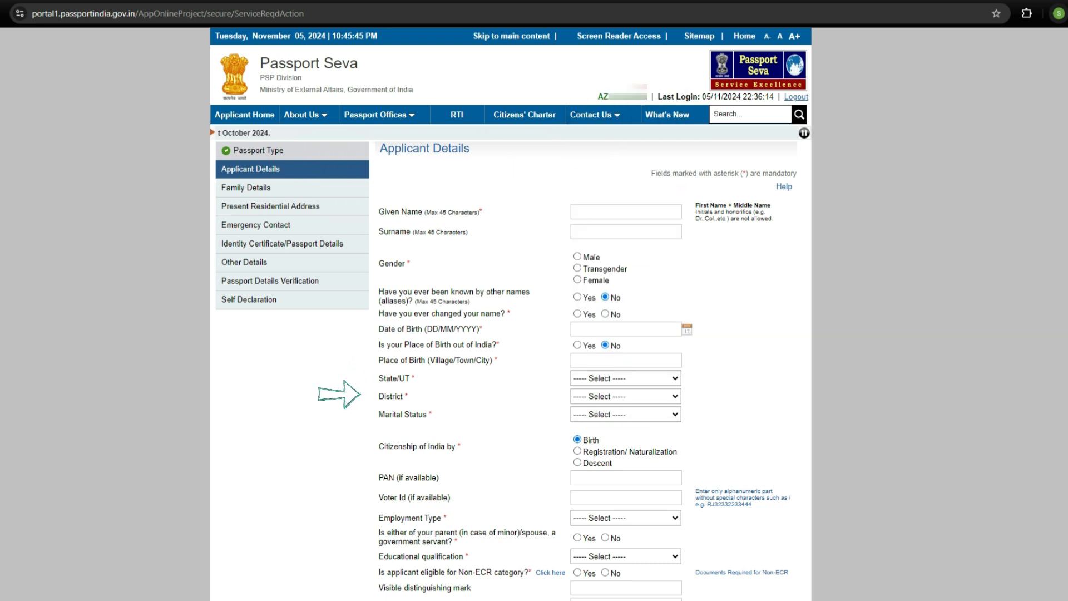
click(670, 415)
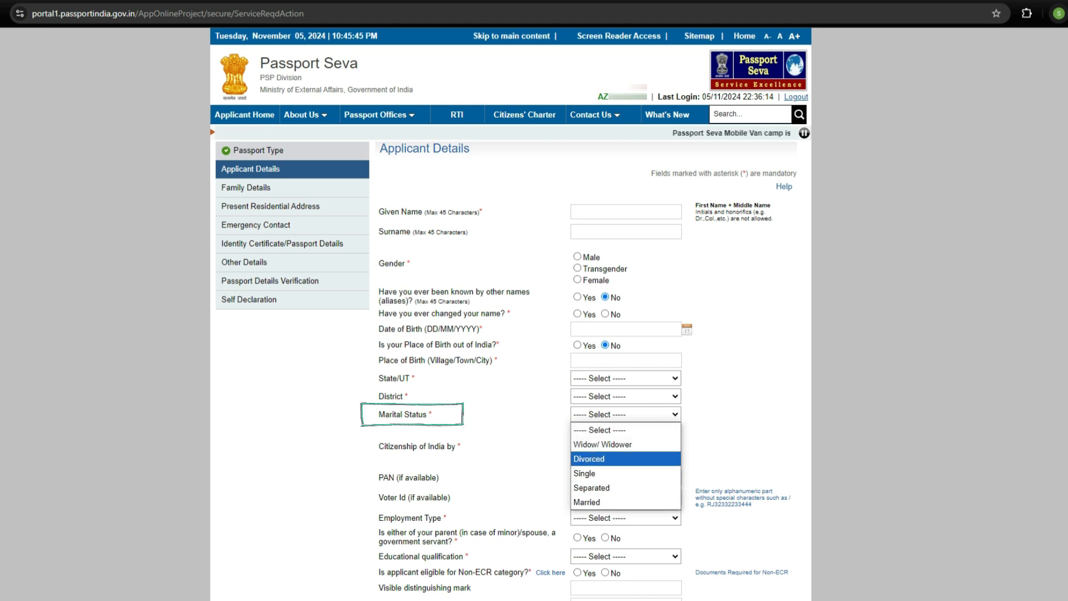
click(670, 414)
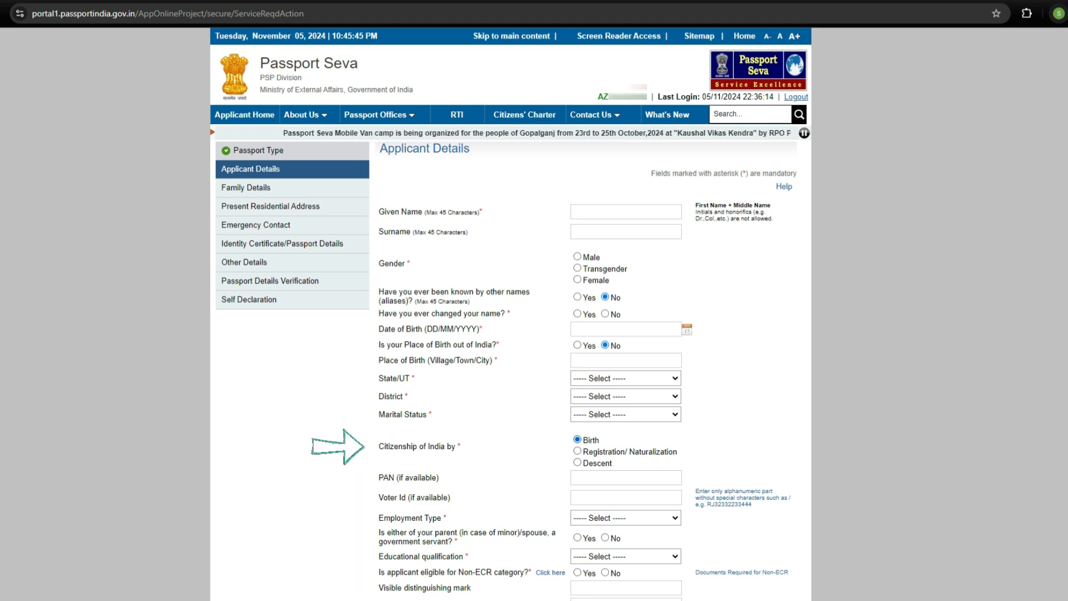
Go through the PAN field and examine the available Employment Type options without choosing one.
scroll(511, 312, down, 3)
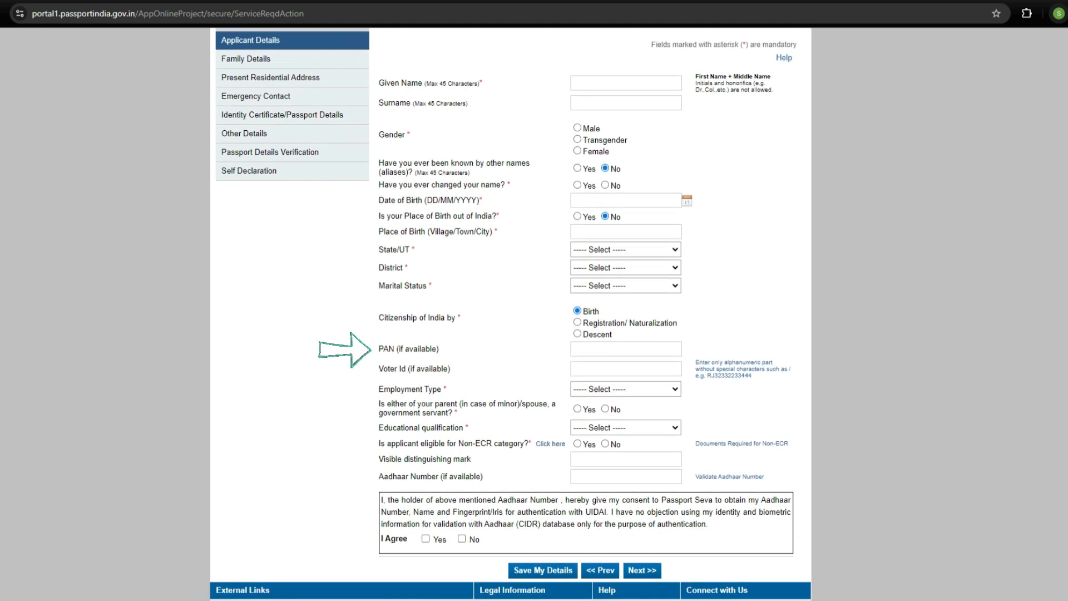
click(627, 349)
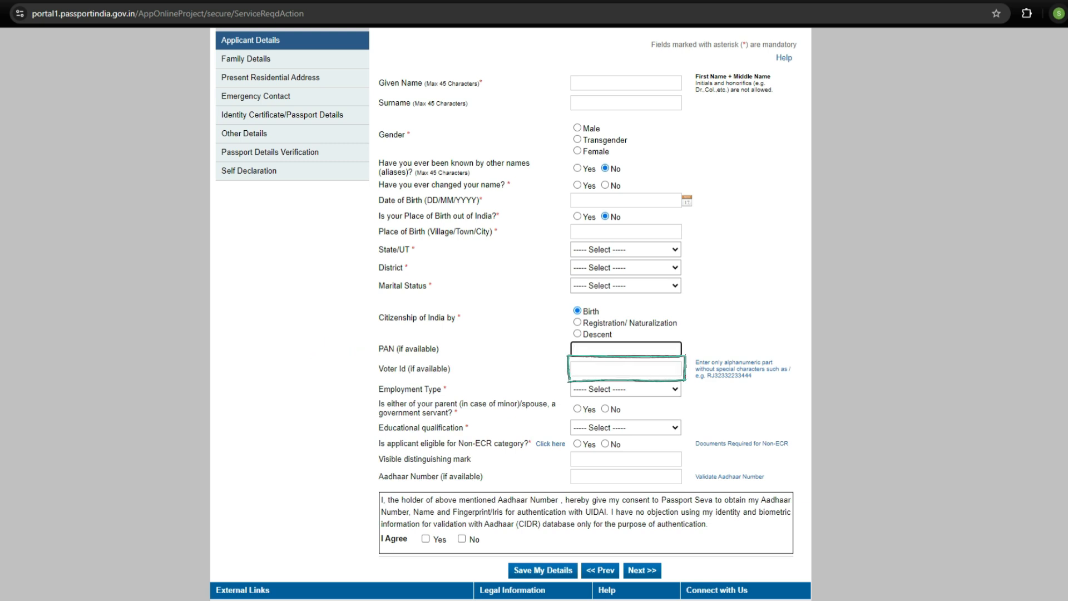
click(626, 389)
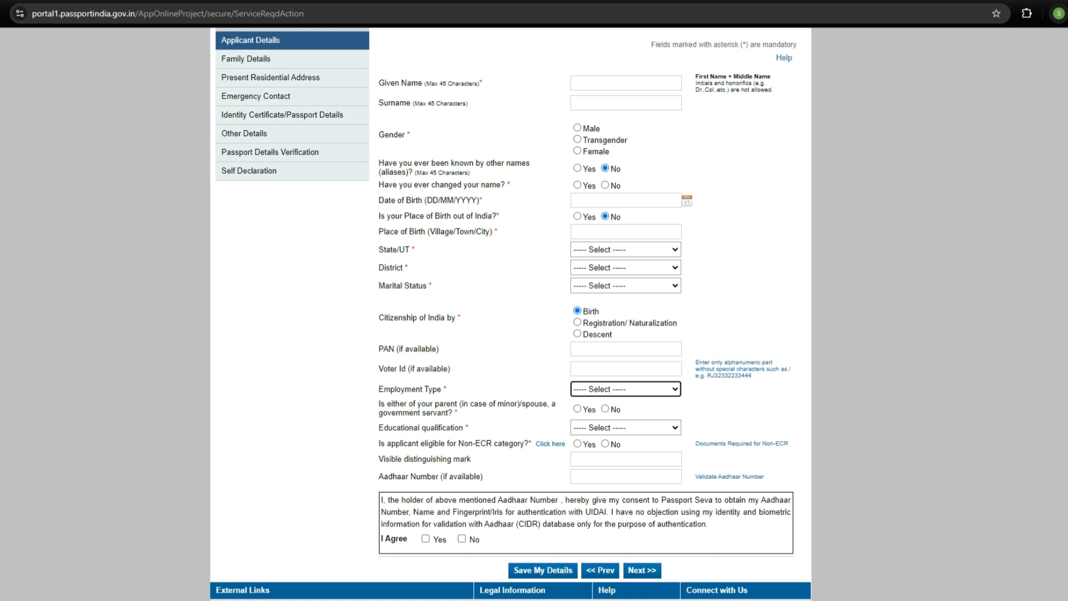
click(626, 389)
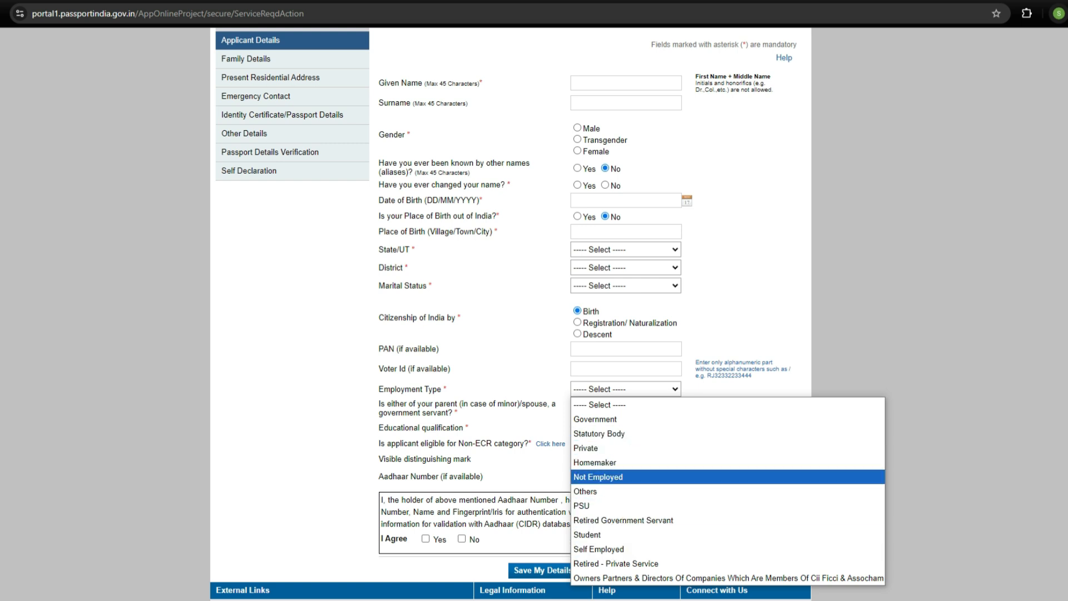
key(Escape)
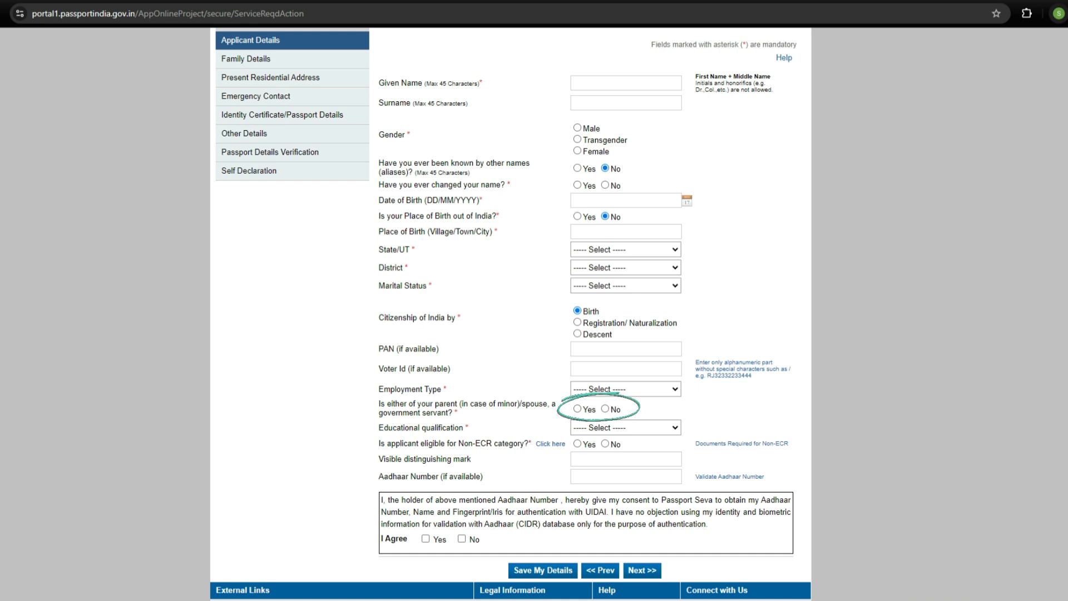
Set the applicant's educational qualification to 7th Pass Or Less.
click(626, 428)
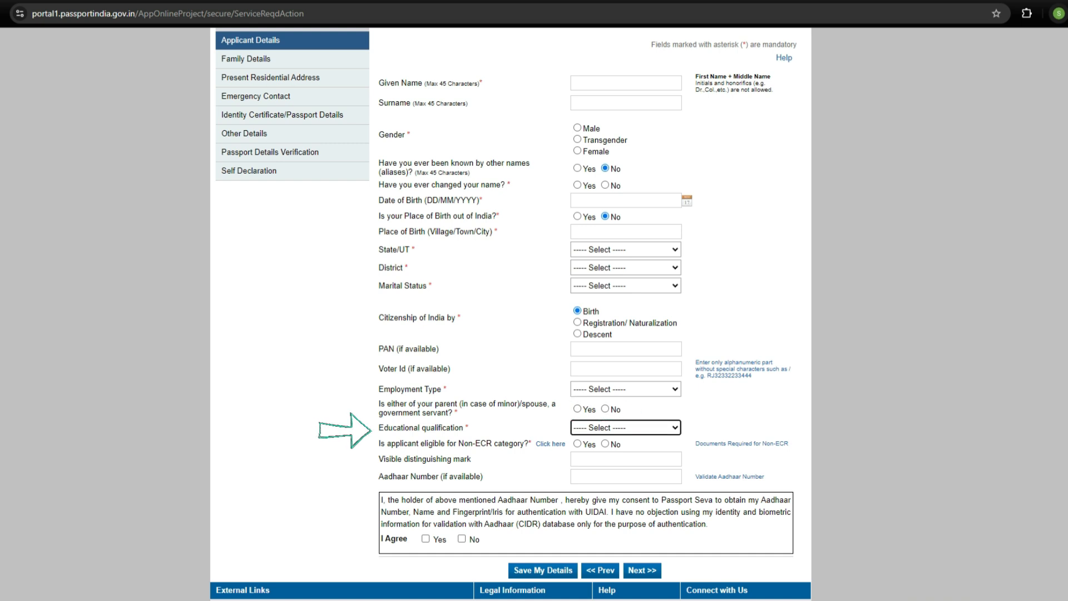
click(626, 428)
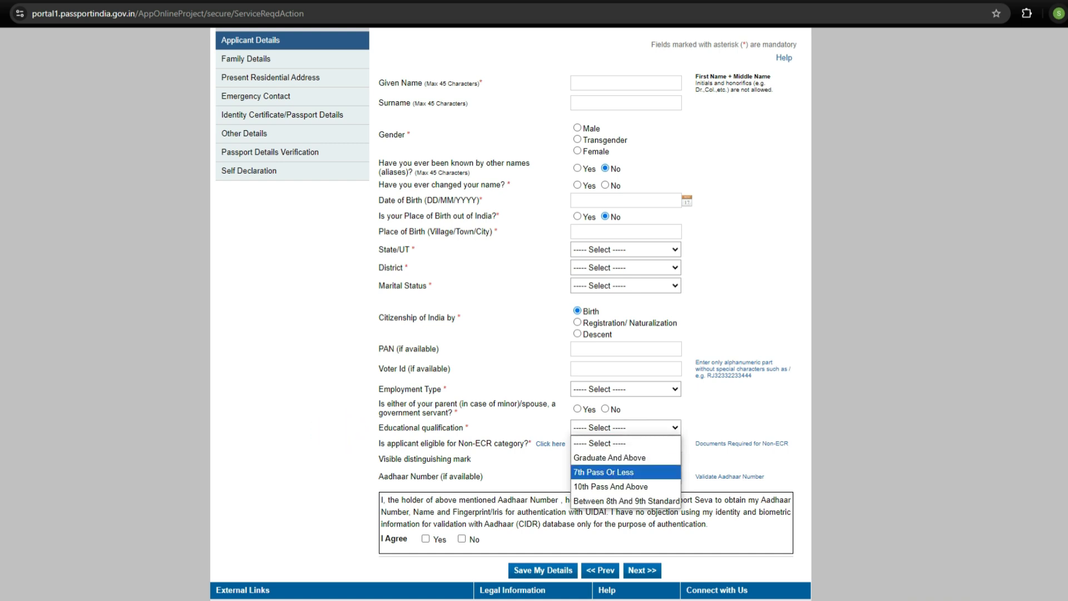
click(625, 473)
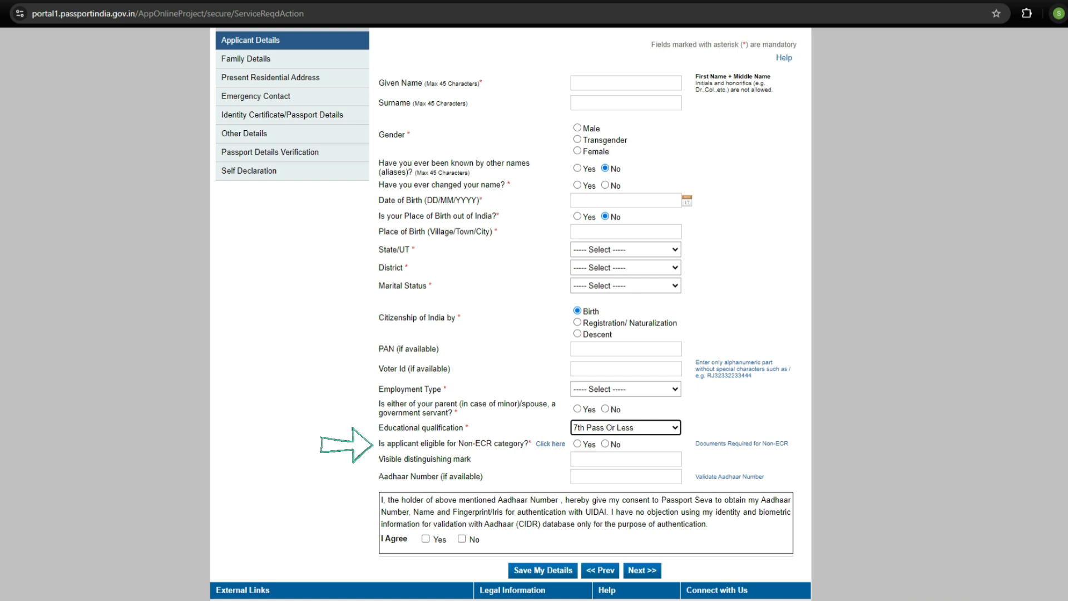
Answer No to Non-ECR category eligibility and Yes to the Aadhaar authentication consent.
click(578, 444)
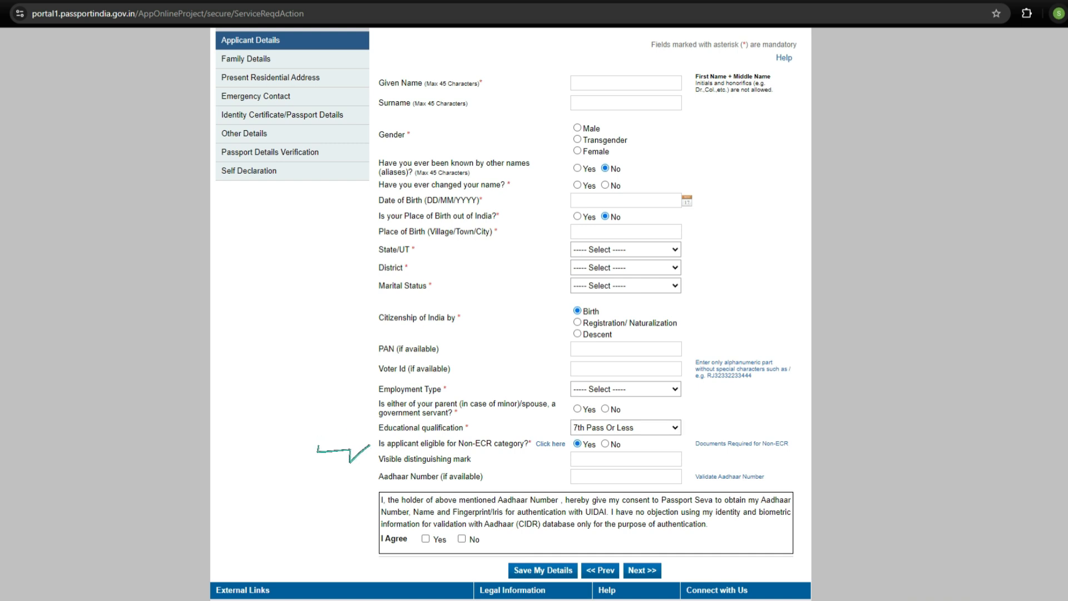
click(605, 444)
click(626, 459)
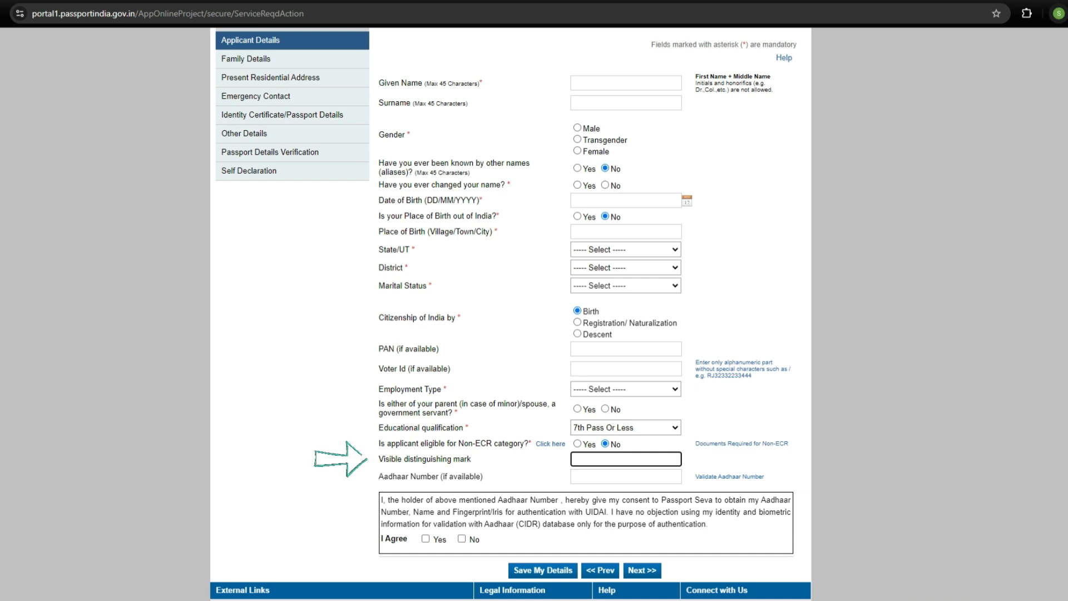
click(425, 539)
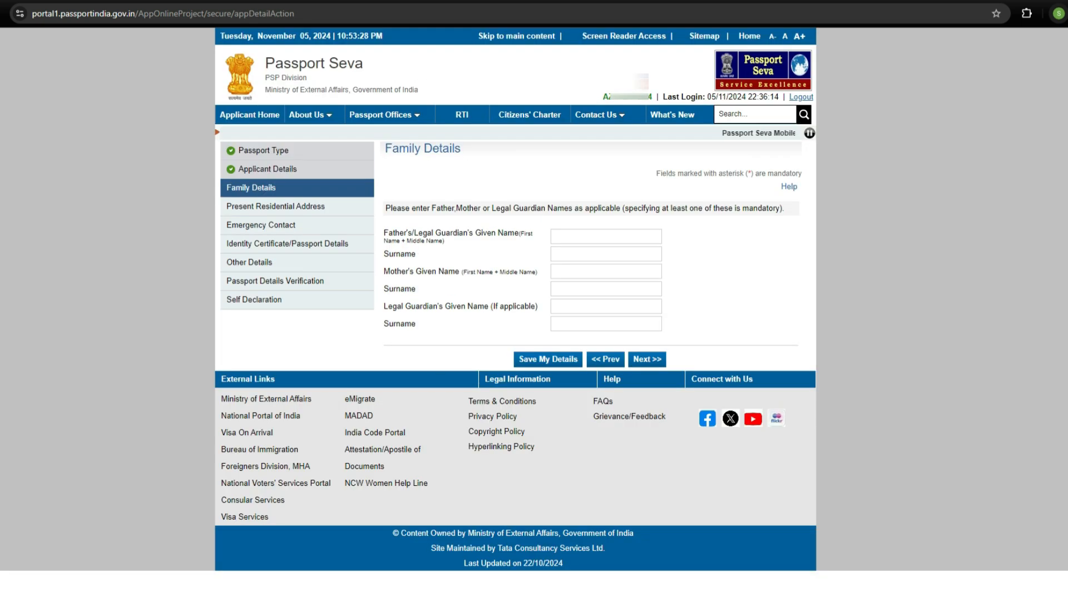
Go through the father's given name and surname fields and the mother's given name field in the family details.
double_click(404, 148)
drag(424, 148, 461, 148)
click(468, 152)
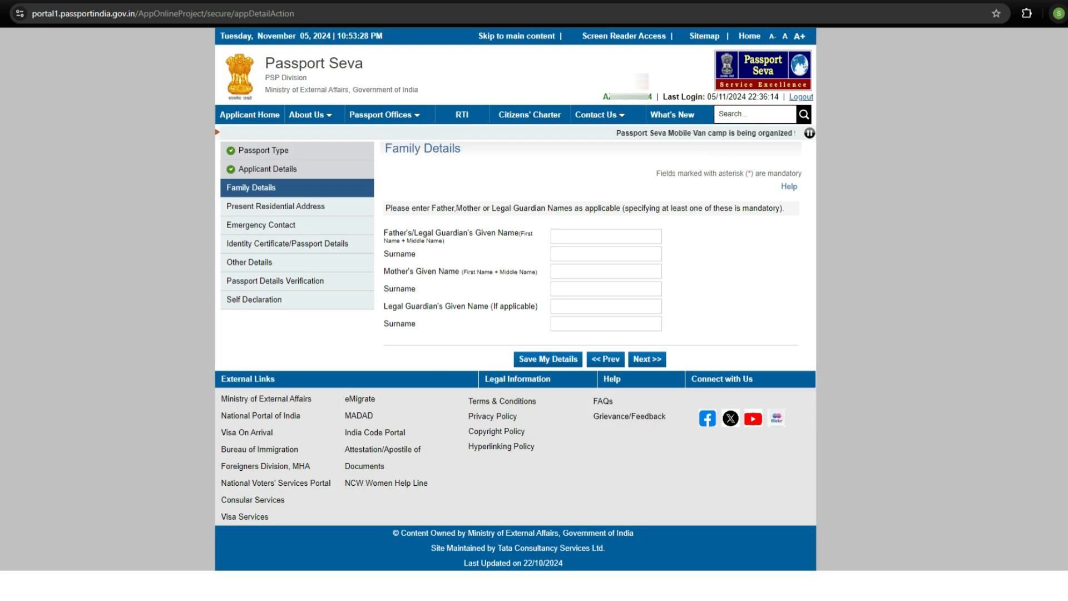
click(606, 237)
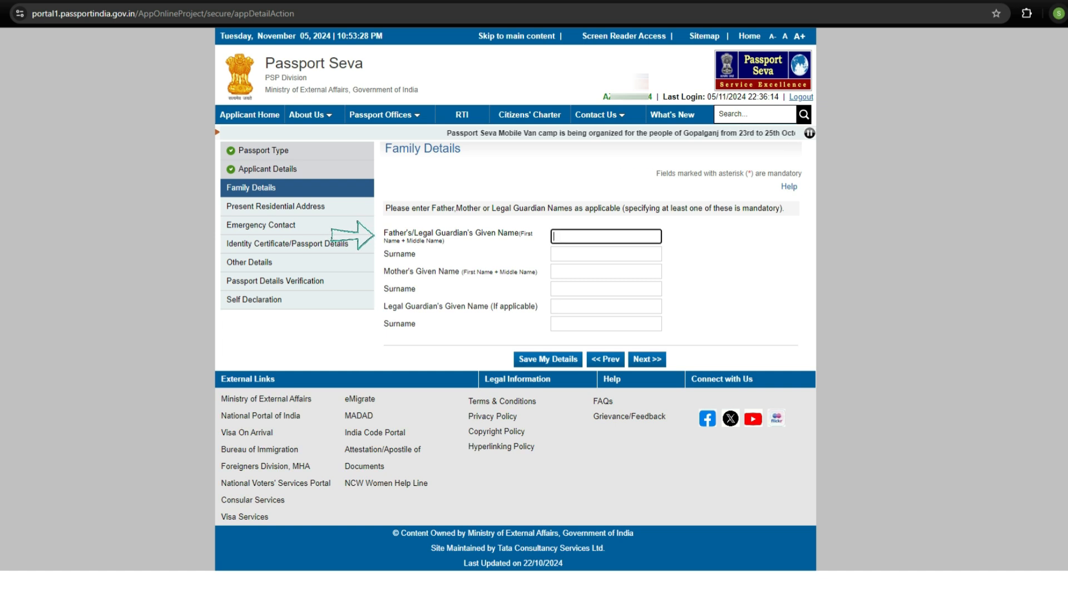
click(606, 254)
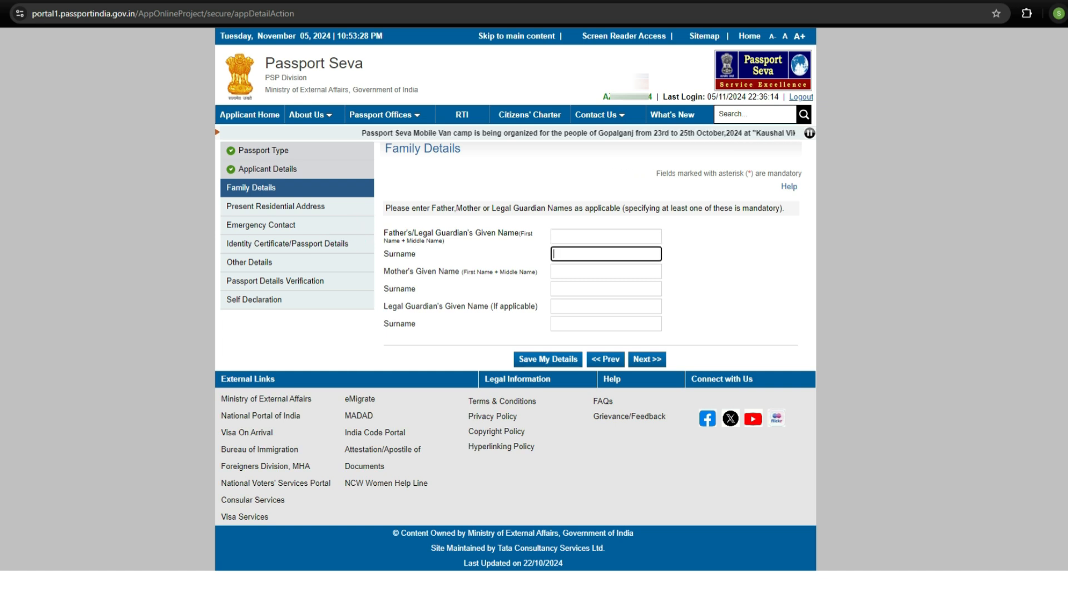
click(606, 271)
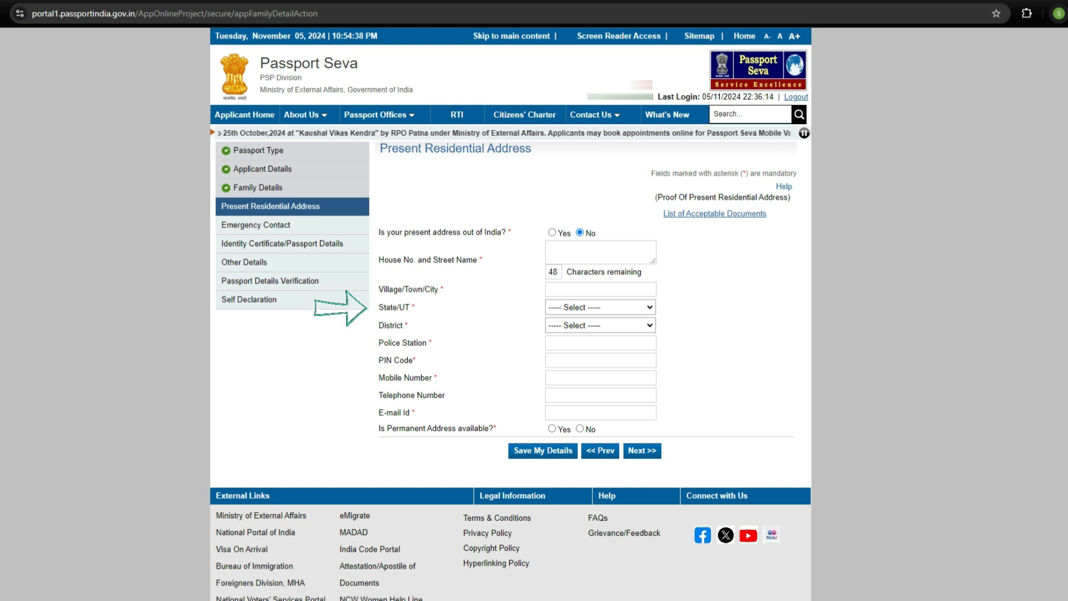
Check the State/UT, District and PIN Code fields of the present address, and answer Yes to permanent address availability.
click(601, 307)
click(600, 307)
click(601, 326)
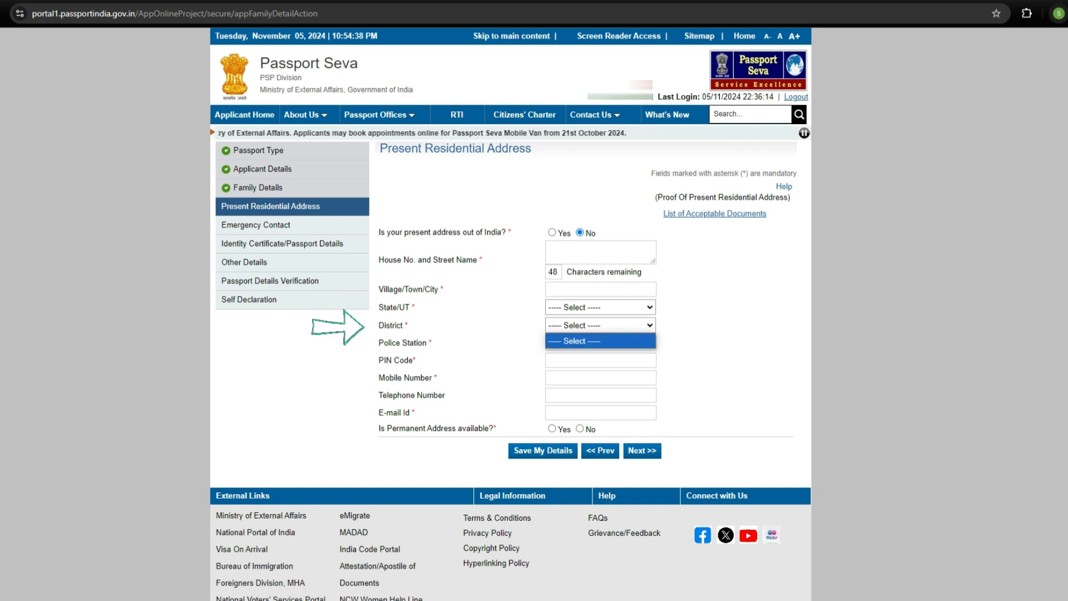
click(600, 326)
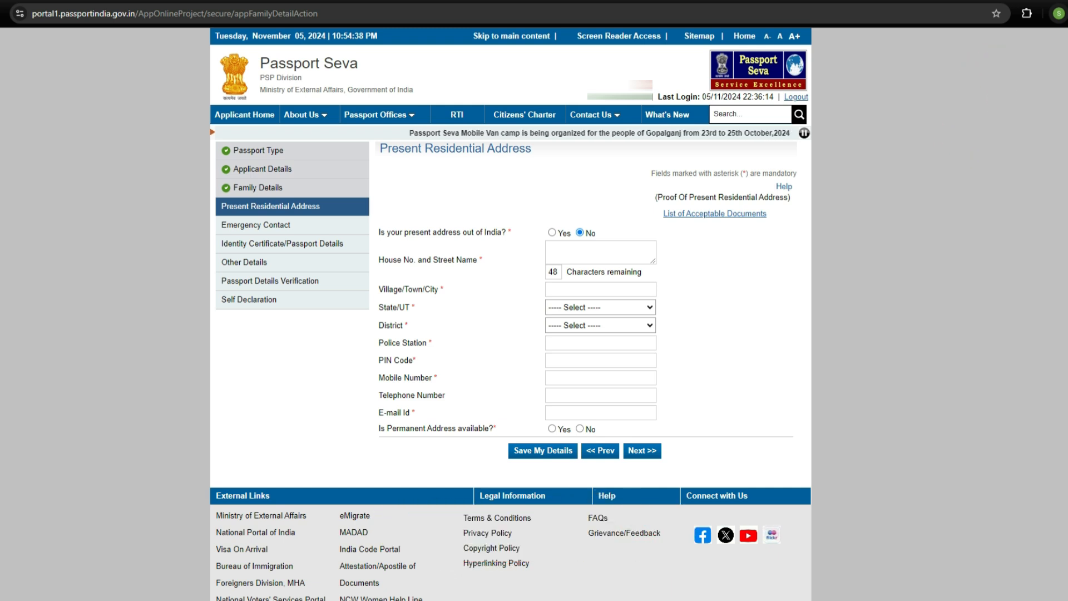
click(601, 361)
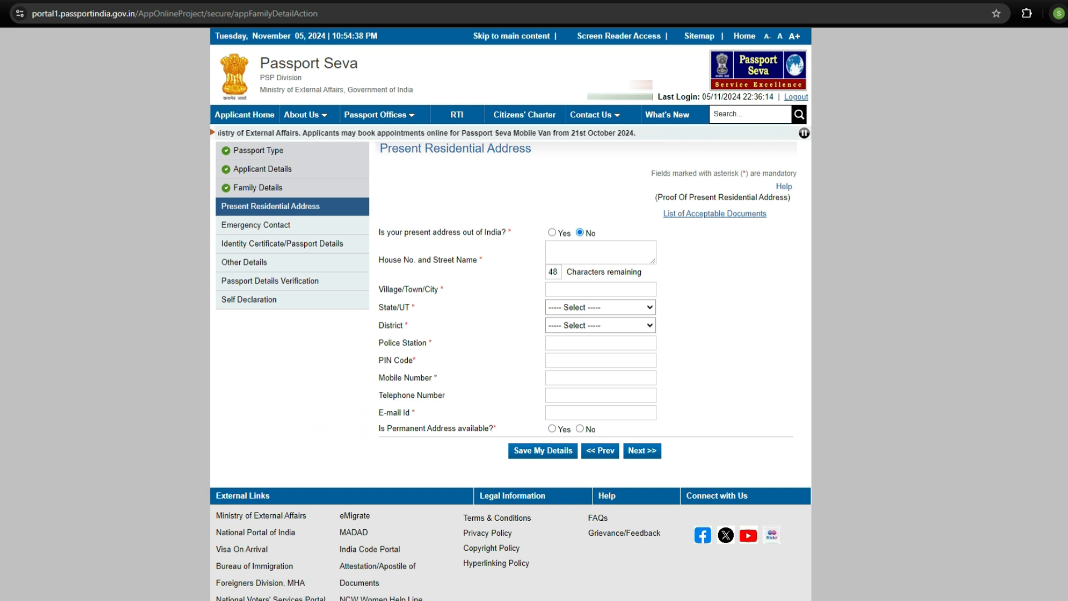
click(552, 428)
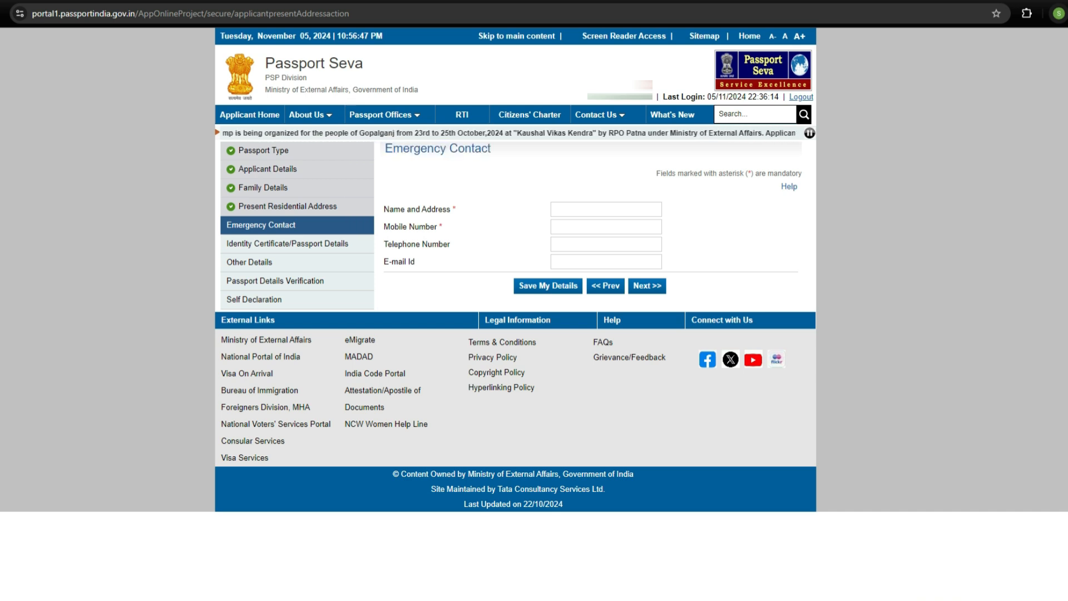
View the emergency contact's Name and Address field, and choose Details Not Available / Never Held Diplomatic/Official Passport for previous passports.
click(606, 209)
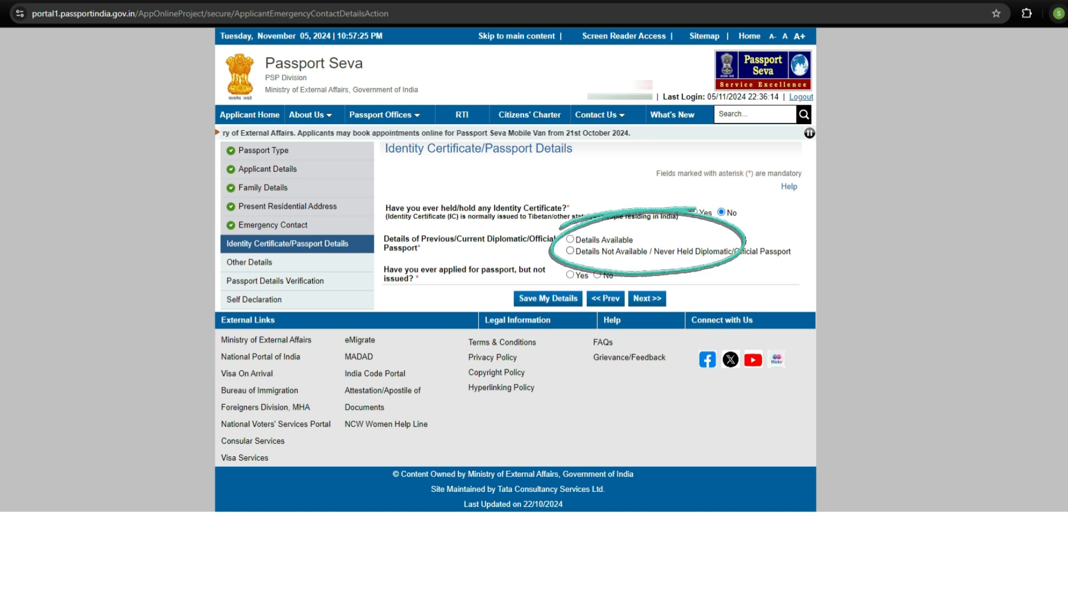
click(570, 251)
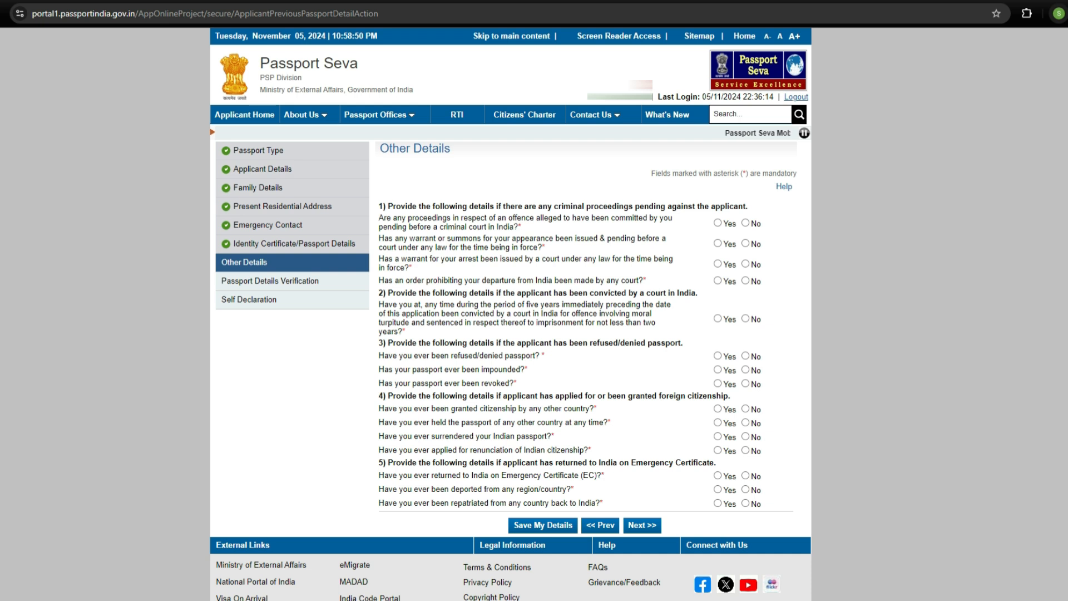
Answer No to all questions on pending criminal proceedings, warrants, departure prohibition and past conviction.
click(745, 223)
click(746, 244)
click(746, 264)
click(745, 281)
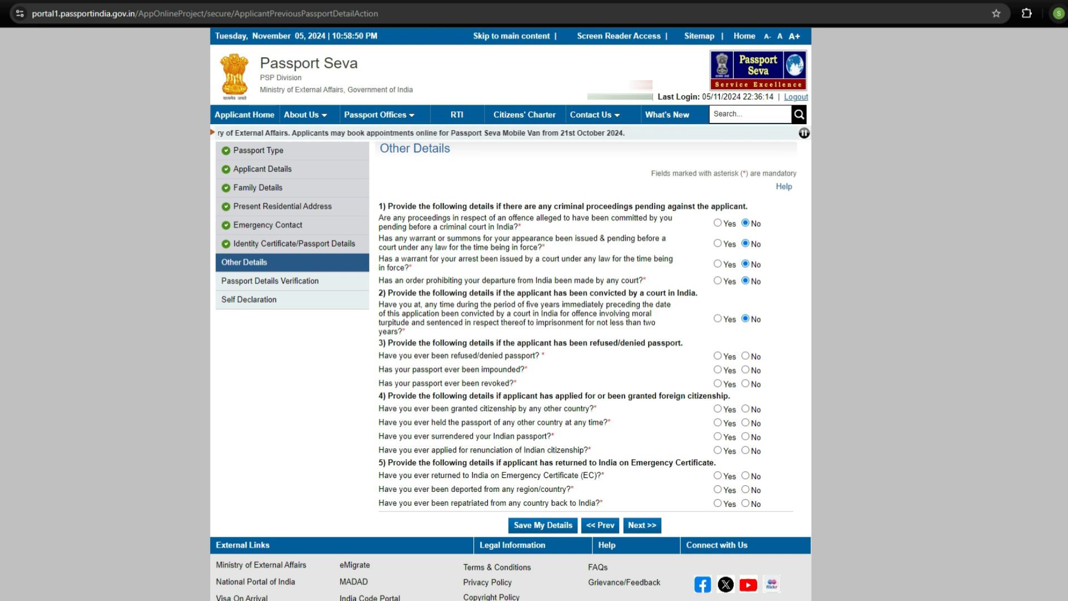
Answer No to the questions on a refused, impounded or revoked passport.
click(745, 356)
click(745, 370)
click(746, 384)
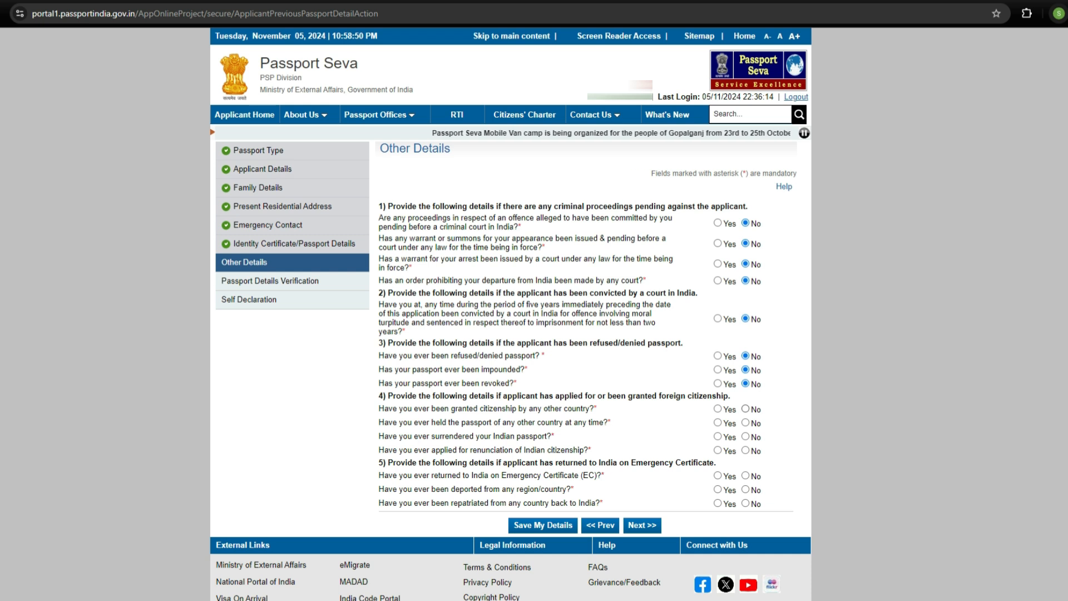
Answer No to all questions on foreign citizenship and on returning to India on an Emergency Certificate, deportation or repatriation.
click(746, 409)
click(746, 423)
click(745, 437)
click(746, 451)
click(746, 476)
click(746, 490)
click(746, 504)
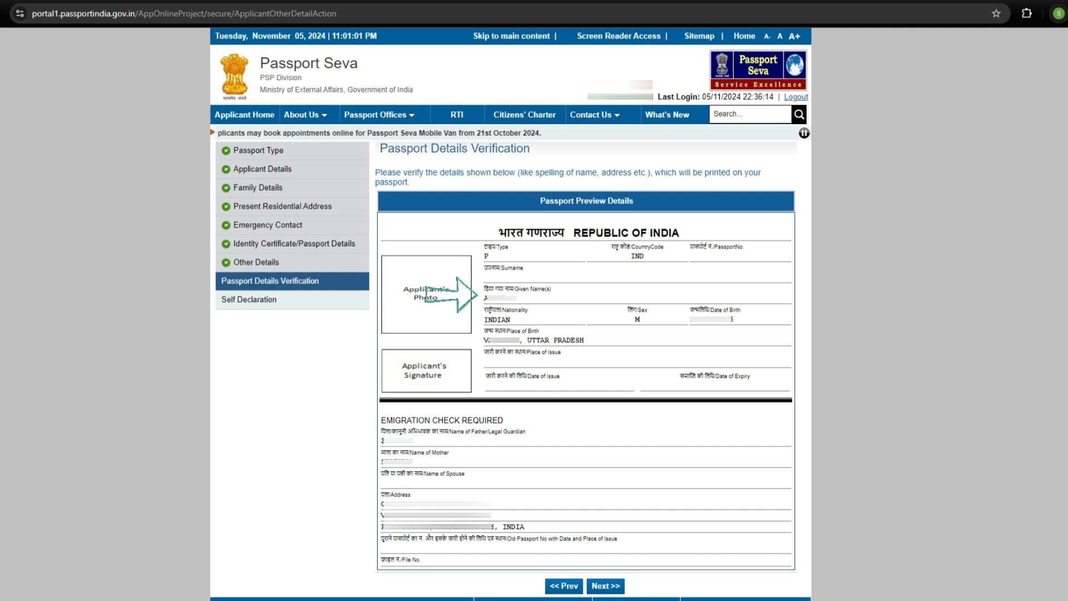
Check the nationality and sex entries in the passport preview details.
double_click(498, 320)
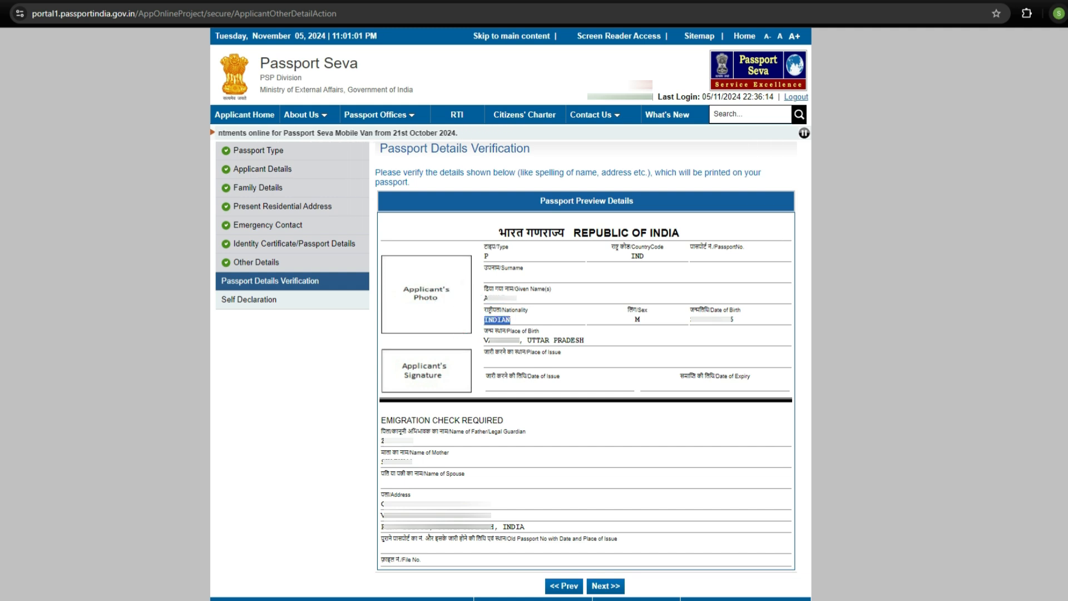
double_click(637, 320)
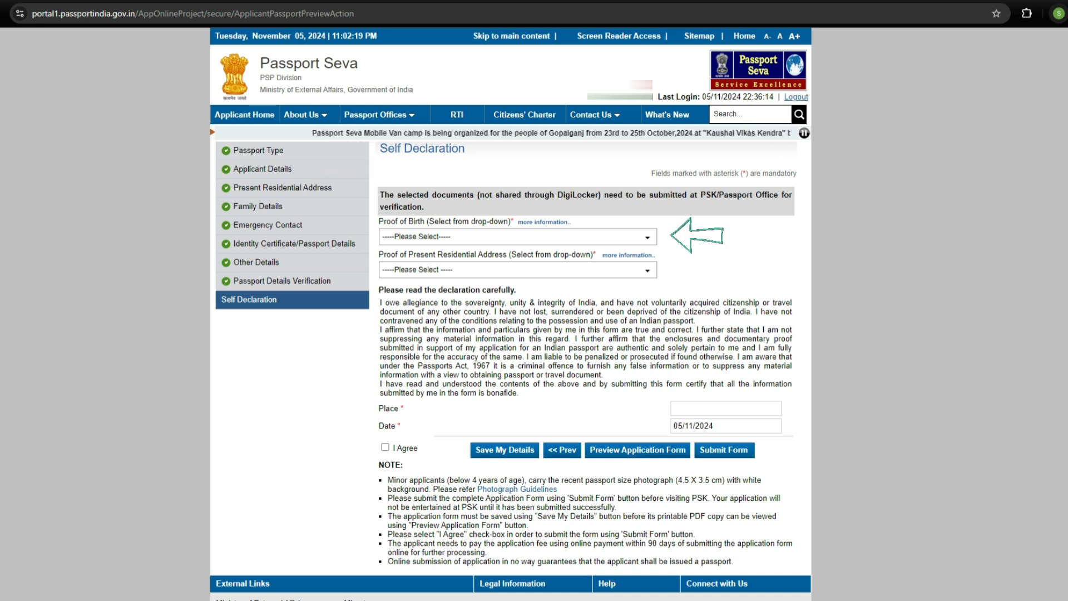
Choose PAN Card issued by the Income Tax Department as proof of birth and Aadhaar Card (Address Proof) as proof of present residential address.
click(517, 238)
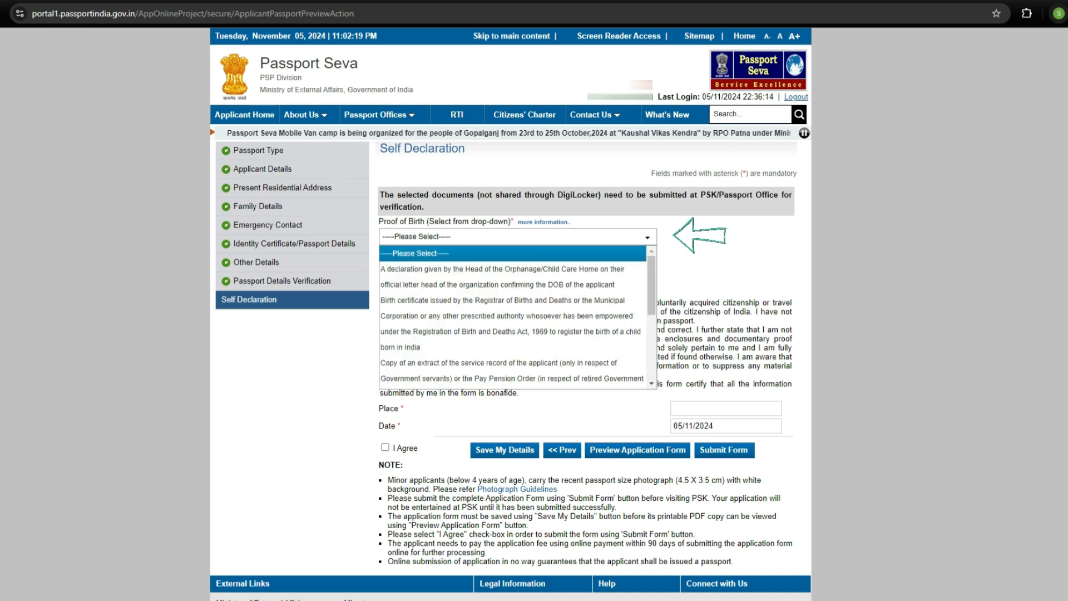
scroll(517, 368, down, 1)
key(Down)
key(Down)
key(Down)
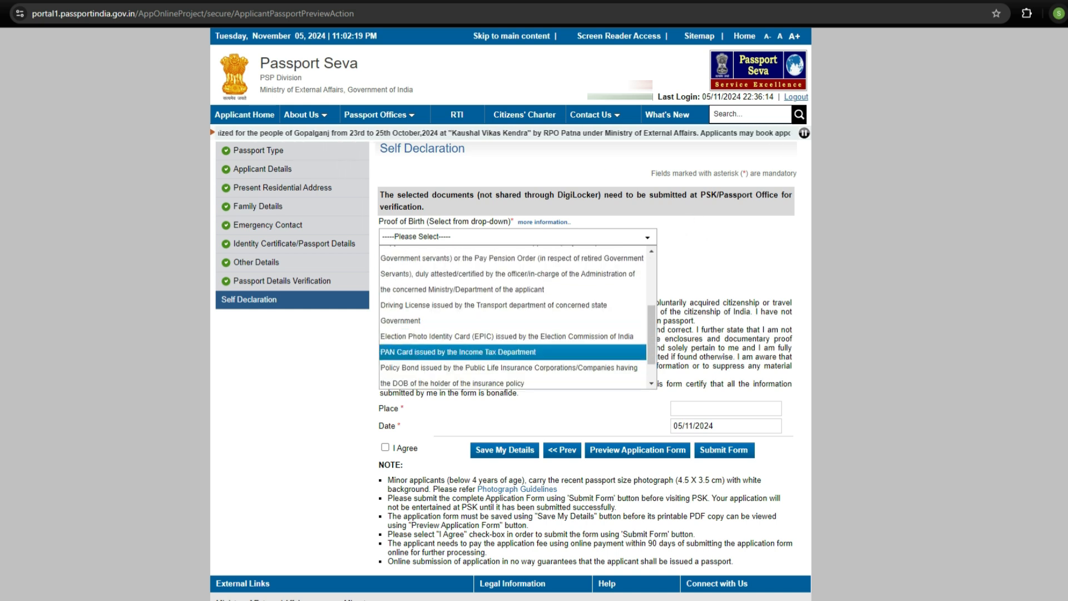
key(Return)
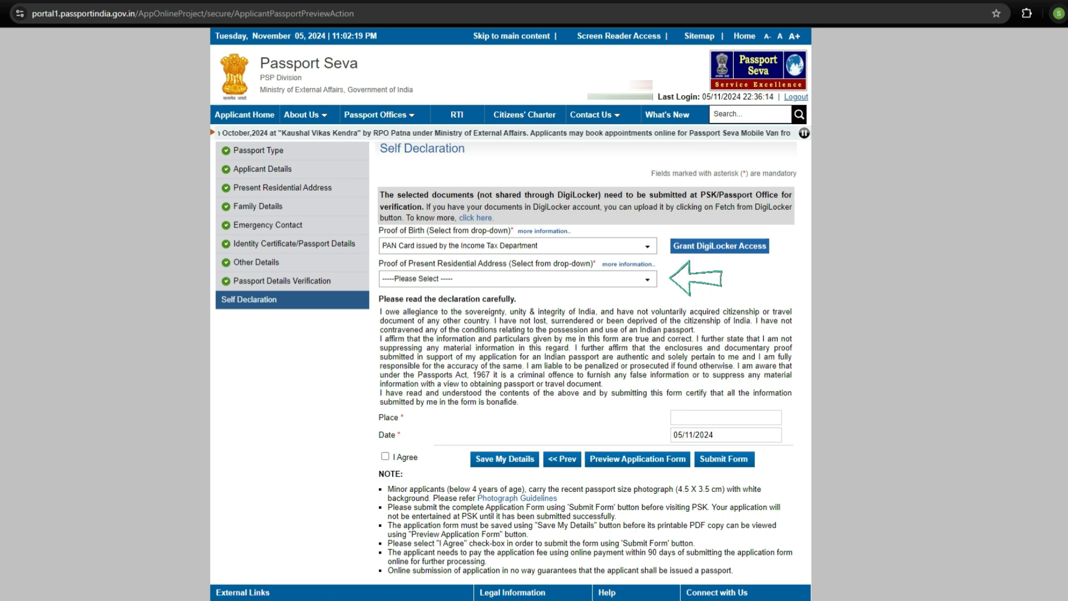
click(518, 279)
click(434, 312)
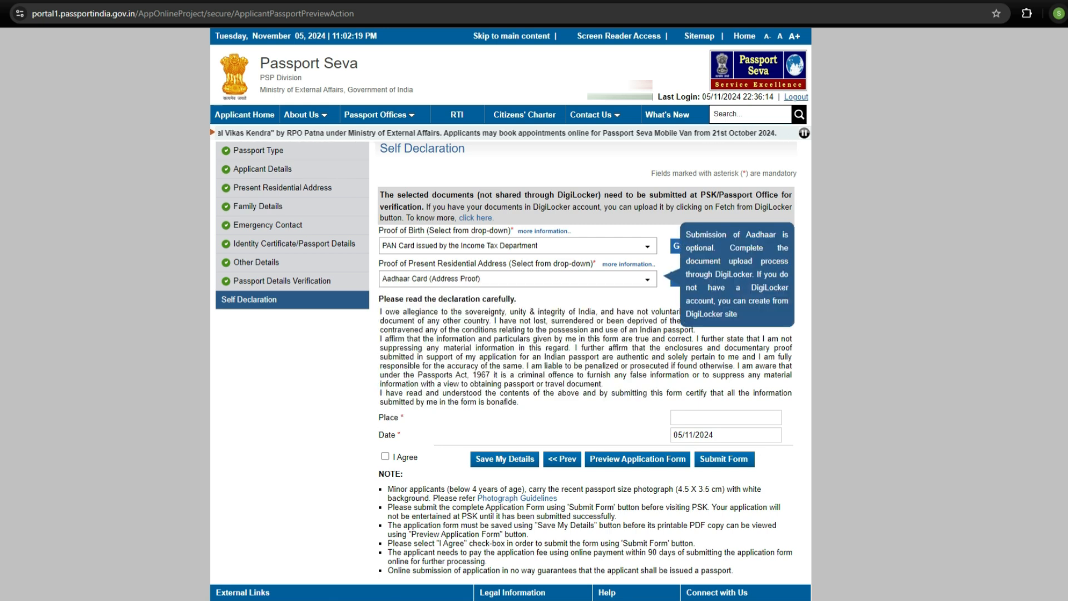
Complete the self declaration with the applicant's place and the I Agree consent, and save the application details.
click(726, 418)
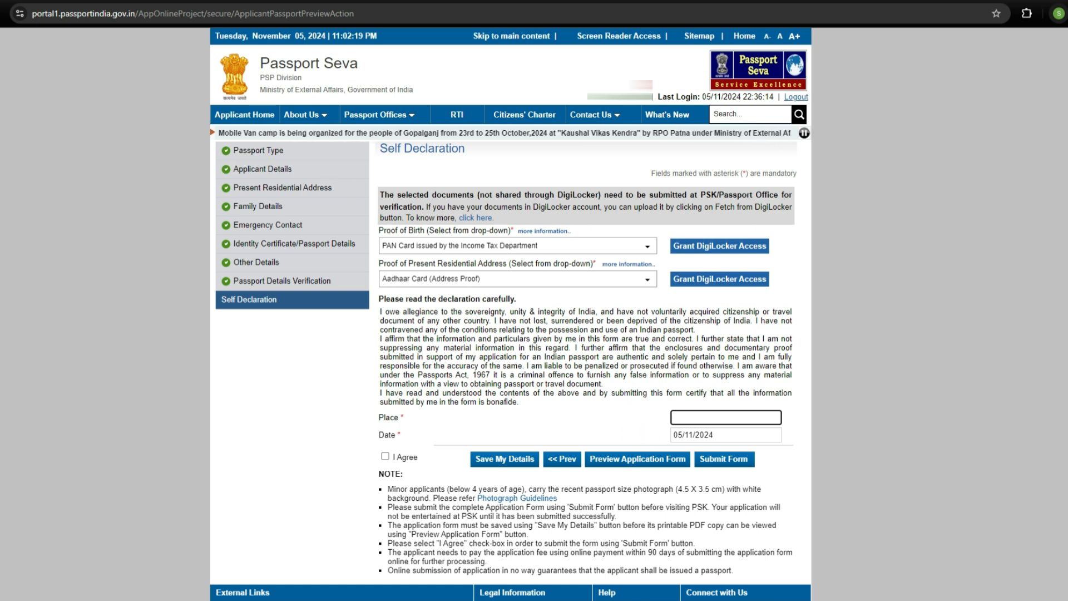
click(385, 457)
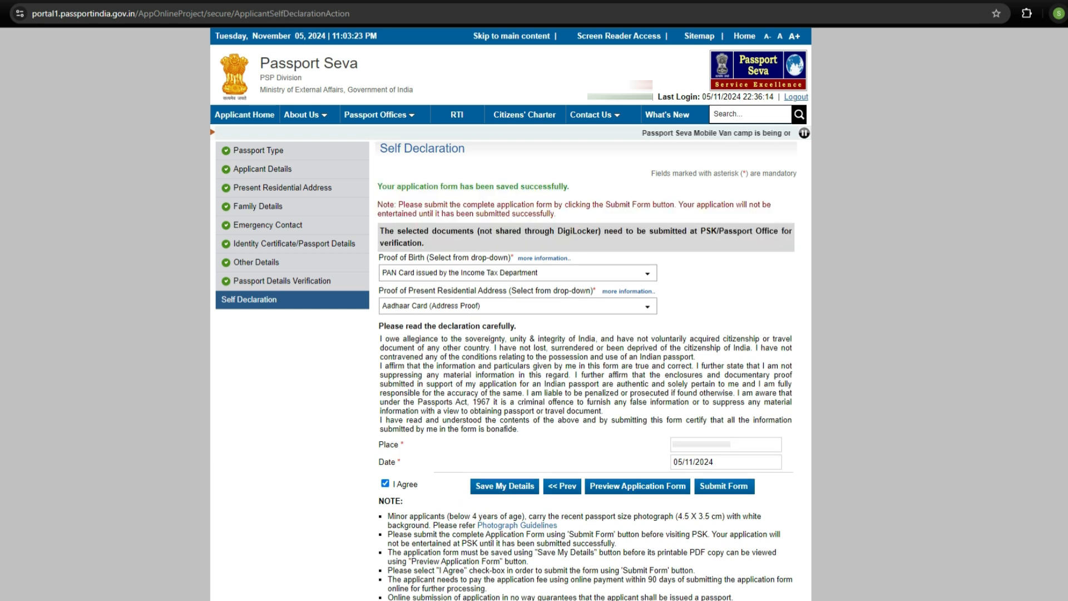
drag(379, 186, 567, 187)
click(569, 188)
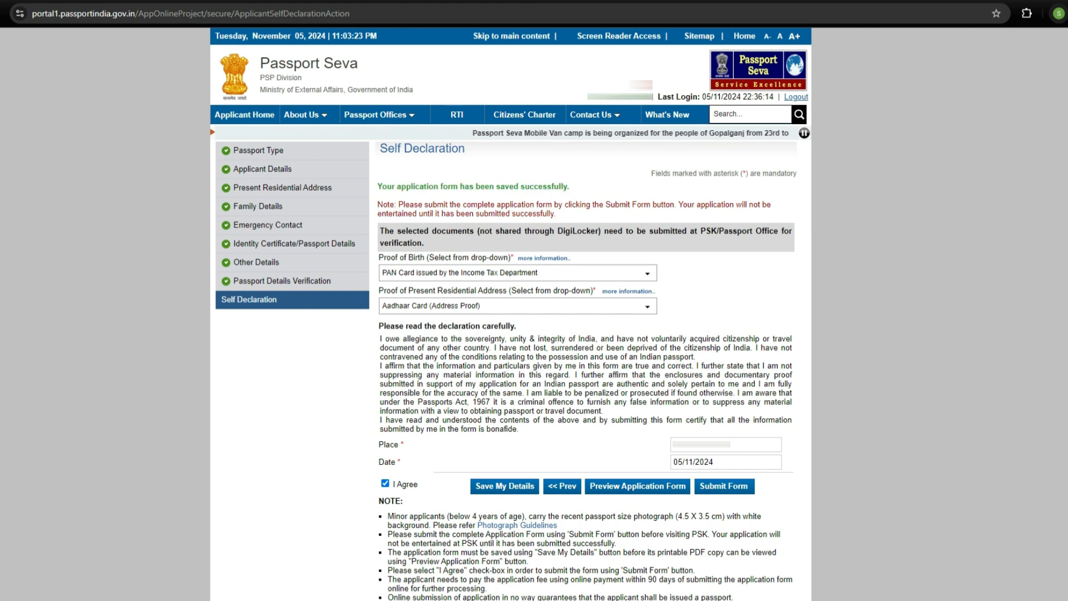
Preview the saved passport application form and close the preview to return to the self declaration.
click(638, 486)
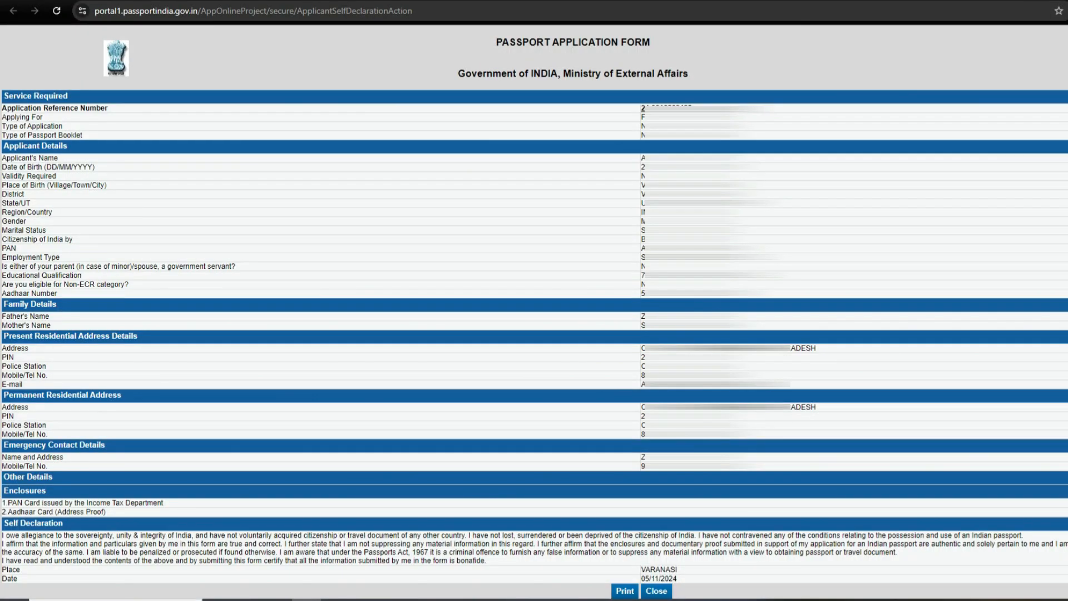
key(ctrl+w)
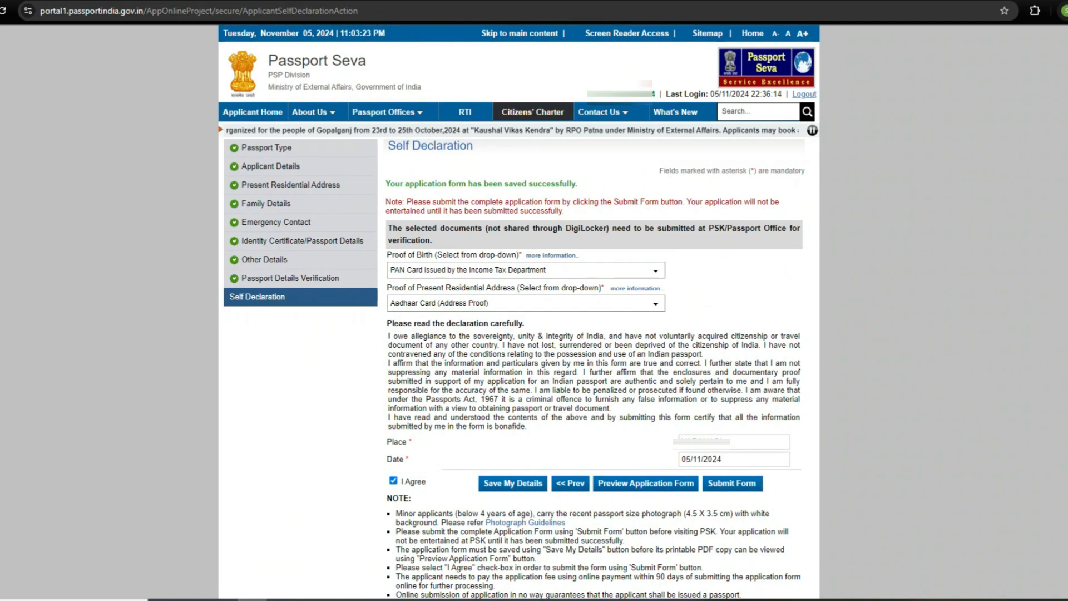